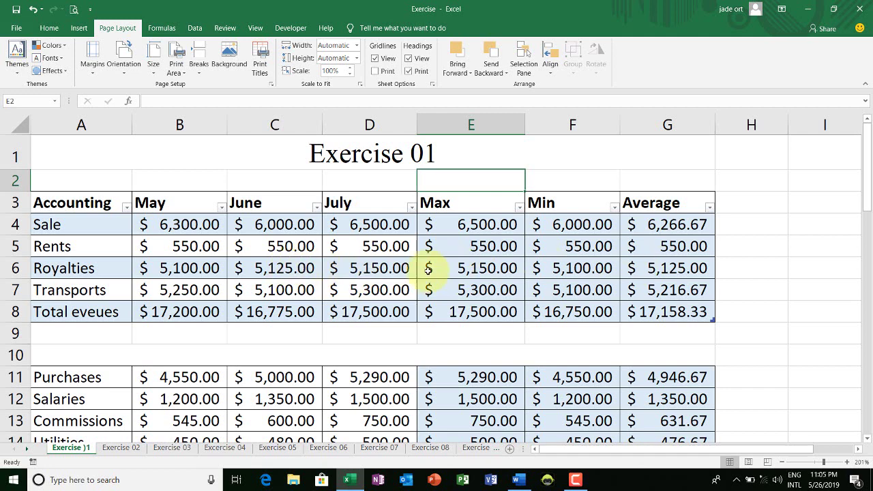
# Step: Select June and July figures and look over the Data and Table Design ribbon options
pyautogui.moveTo(313, 292); pyautogui.dragTo(314, 270)
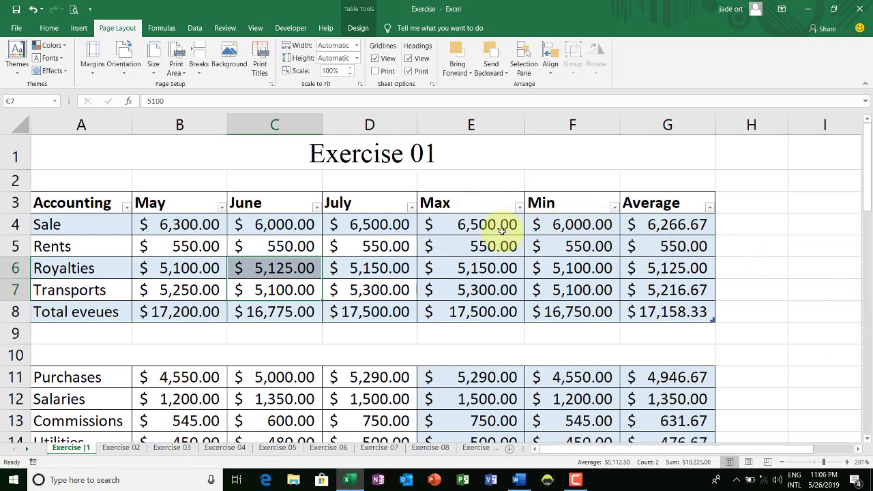
pyautogui.click(352, 268)
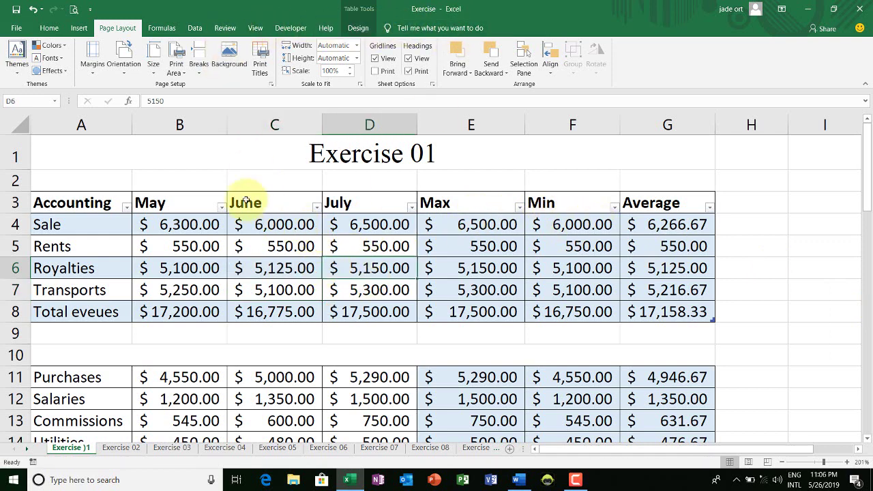
pyautogui.click(194, 28)
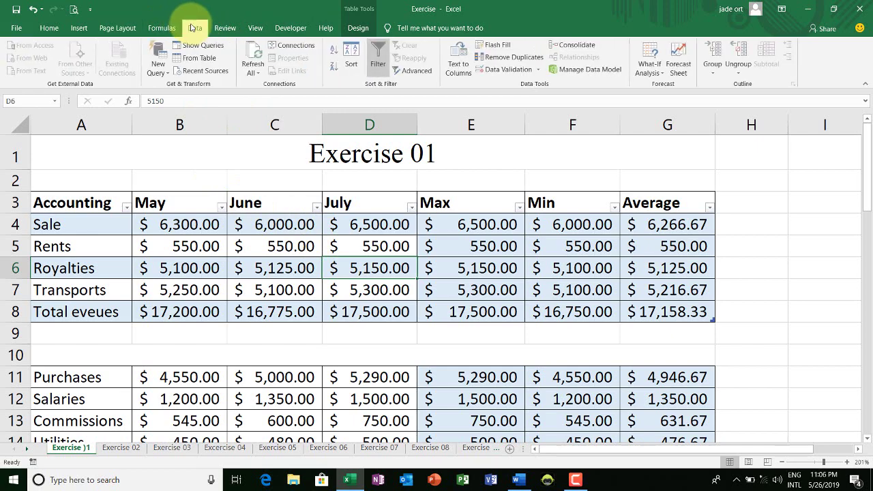
pyautogui.click(355, 28)
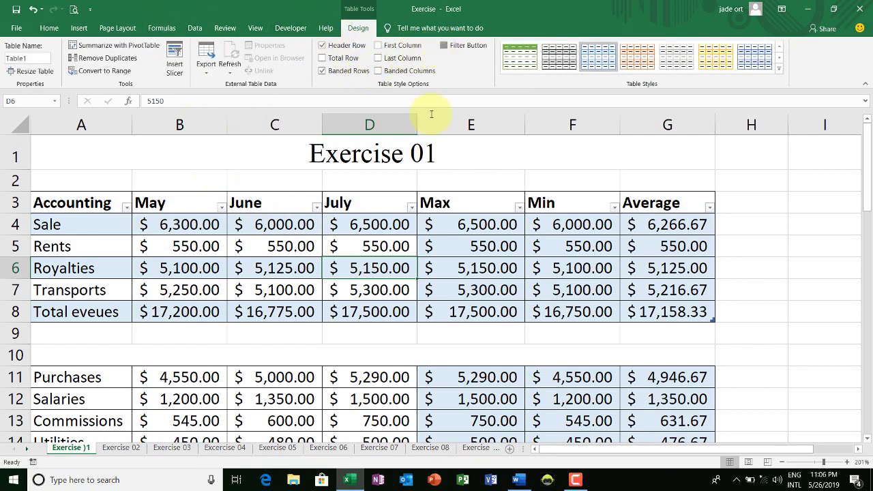
pyautogui.click(368, 333)
pyautogui.click(171, 246)
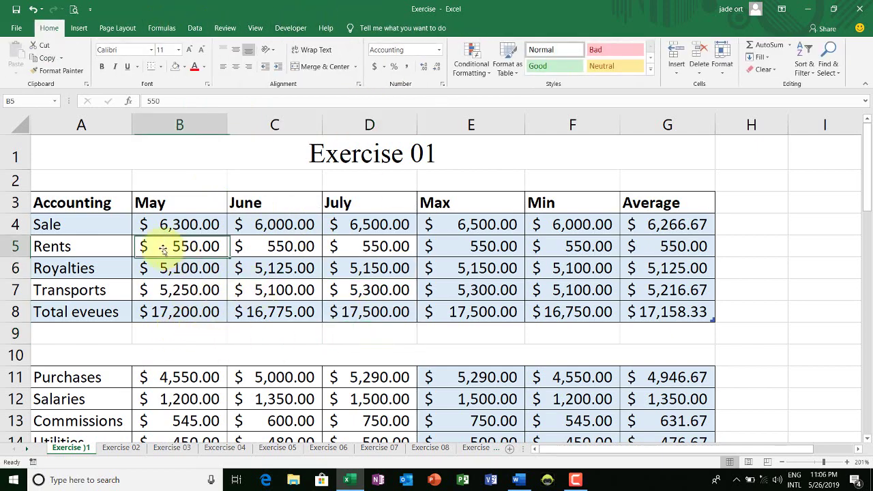
pyautogui.moveTo(187, 232); pyautogui.dragTo(185, 308)
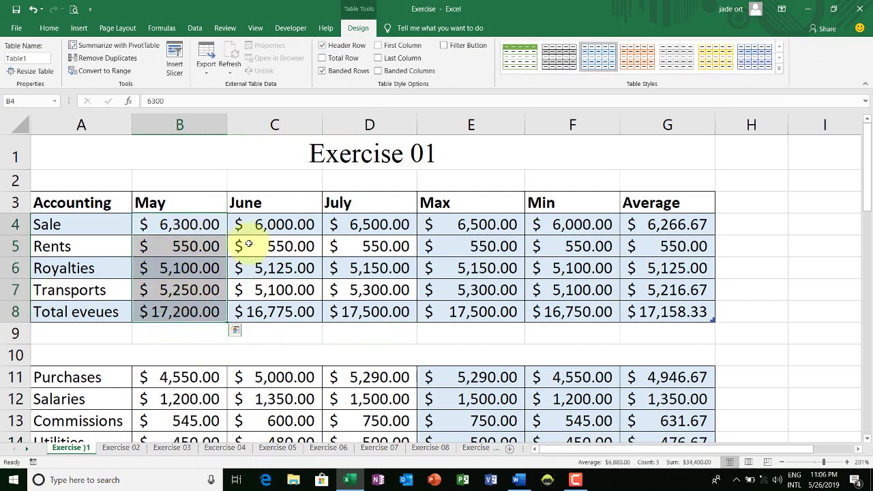
# Step: Select the May to July account figures and inspect the existing Max formula for Sale
pyautogui.moveTo(271, 224)
pyautogui.mouseDown()
pyautogui.moveTo(282, 279)
pyautogui.moveTo(361, 268)
pyautogui.mouseUp()
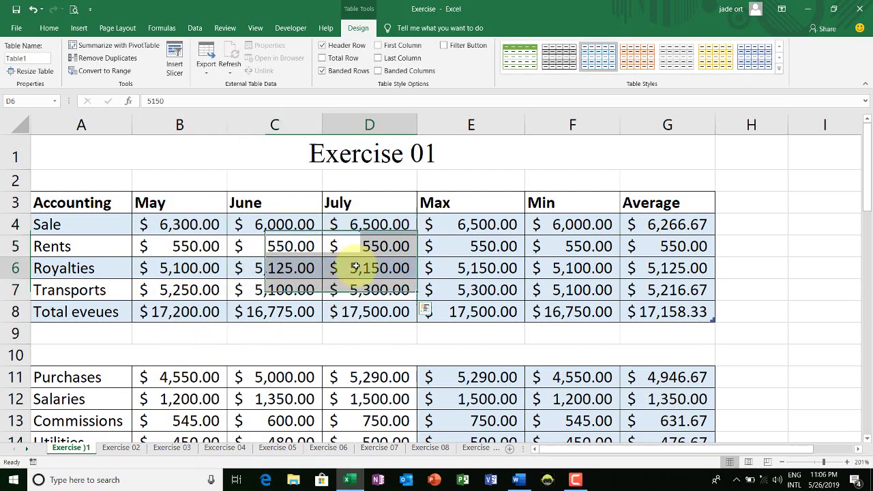
pyautogui.moveTo(184, 225); pyautogui.dragTo(192, 281)
pyautogui.moveTo(282, 225); pyautogui.dragTo(283, 269)
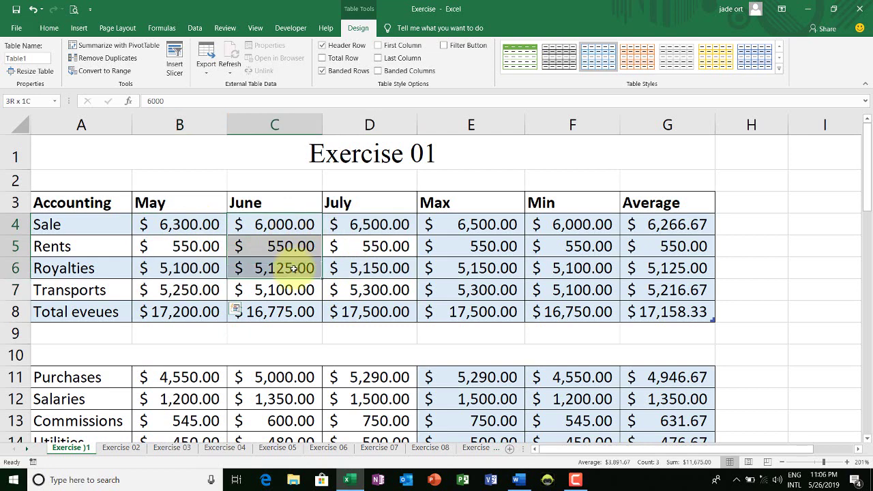
pyautogui.click(375, 225)
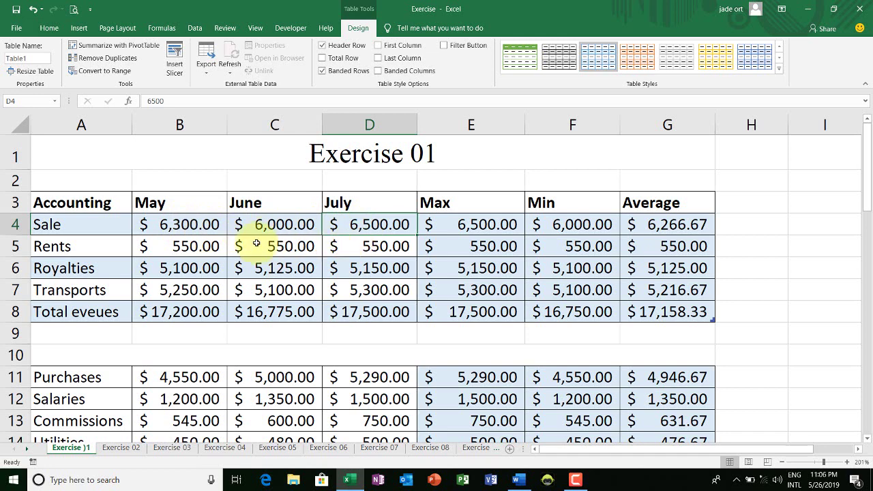
pyautogui.moveTo(171, 225); pyautogui.dragTo(361, 292)
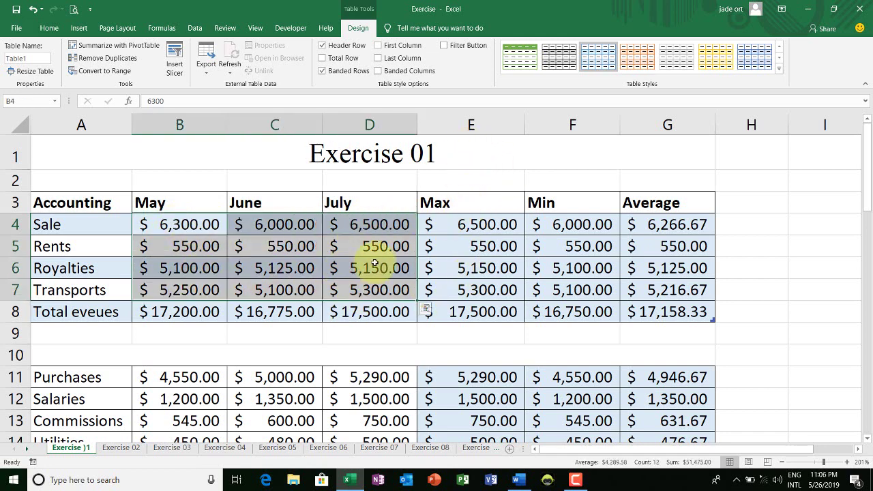
pyautogui.click(472, 222)
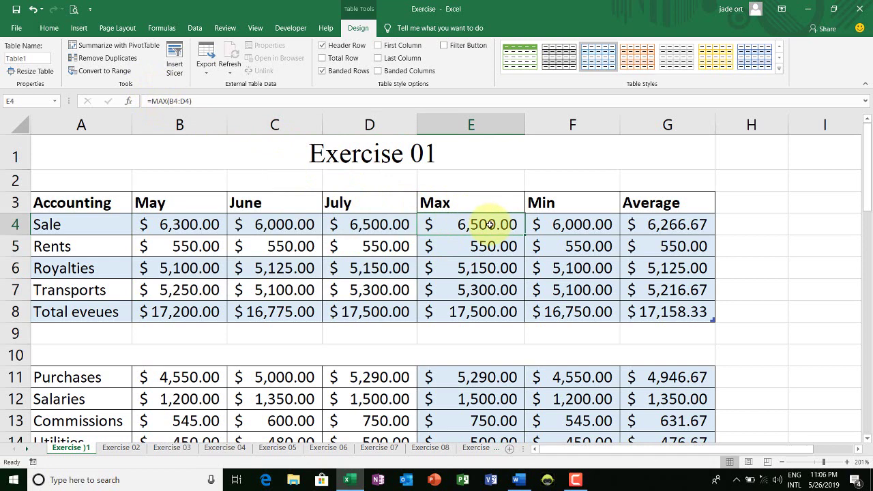
# Step: Enter =MAX over the Sale row's May to July values so the Max column fills
pyautogui.write('=ma')
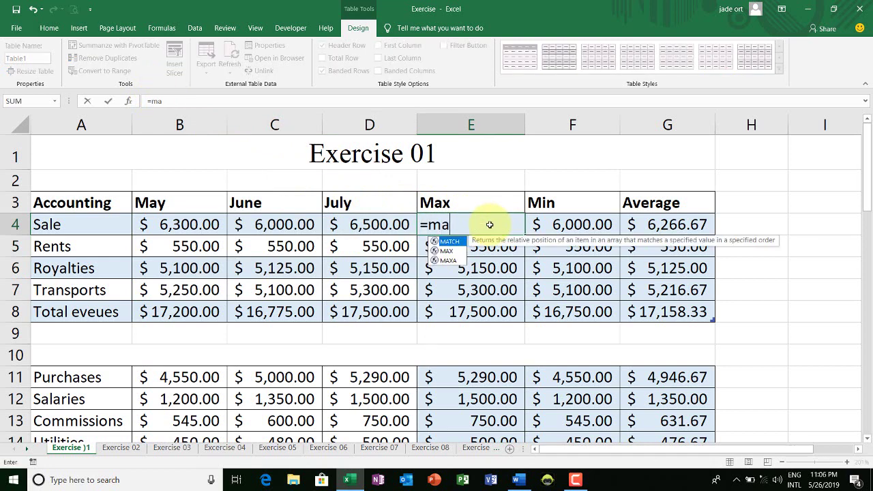
pyautogui.press('Down')
pyautogui.press('Tab')
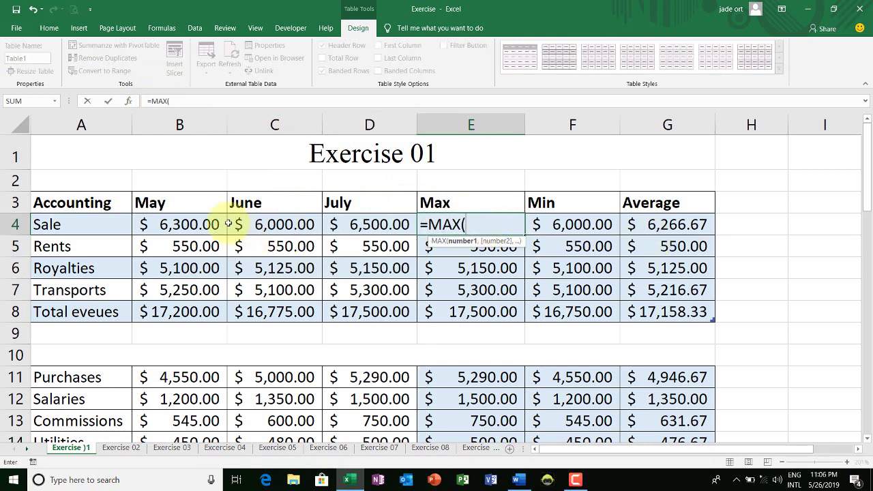
pyautogui.moveTo(196, 225); pyautogui.dragTo(351, 227)
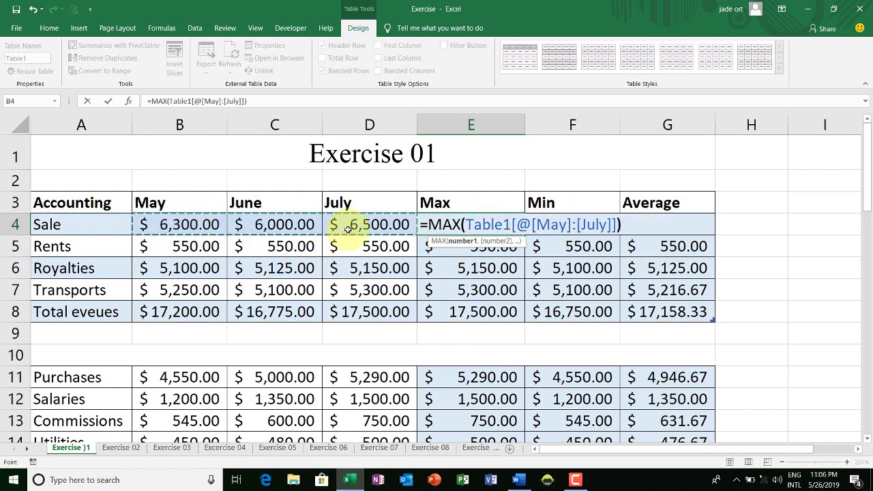
pyautogui.press('Return')
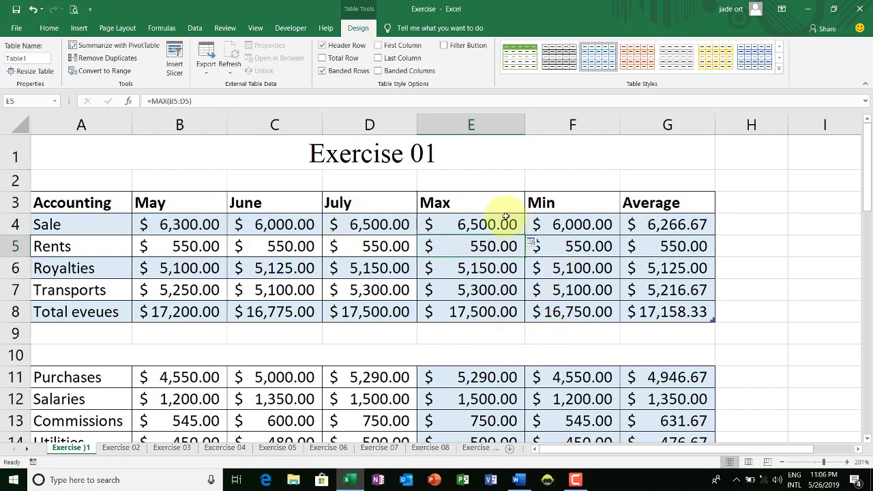
# Step: Check the Max column formulas and total, then select the Max, Min and Average results
pyautogui.click(505, 217)
pyautogui.click(487, 288)
pyautogui.press('Down')
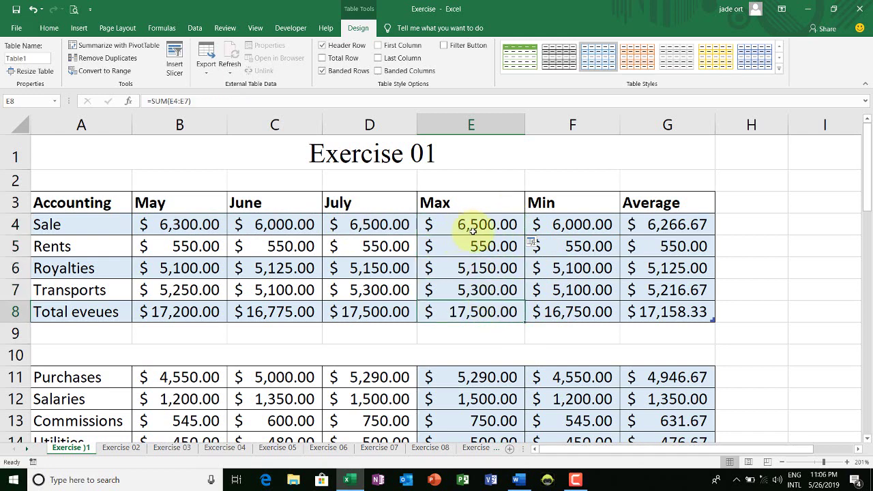
pyautogui.moveTo(472, 230); pyautogui.dragTo(658, 288)
pyautogui.click(580, 220)
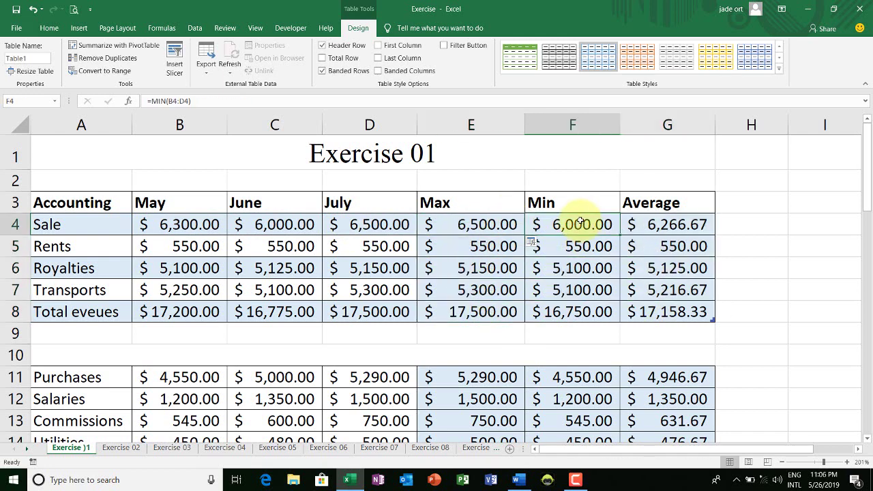
# Step: Inspect the existing MIN formula for Sale, then cancel editing the cell
pyautogui.moveTo(148, 101); pyautogui.dragTo(202, 101)
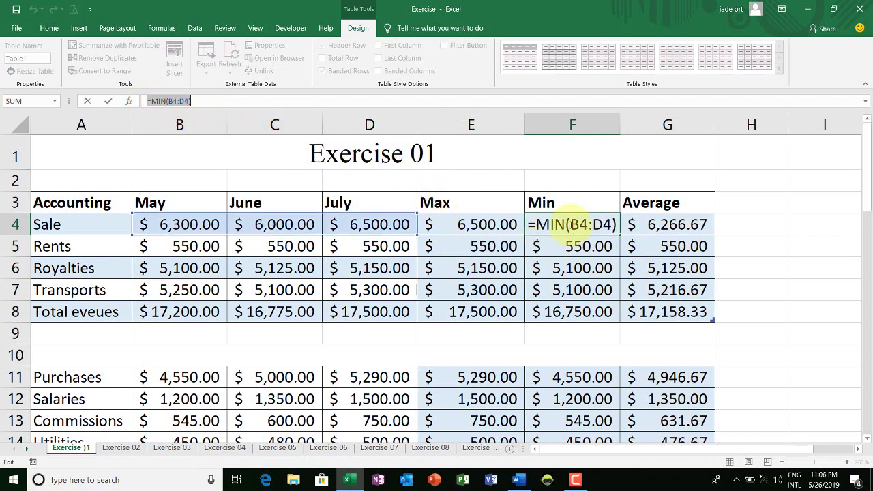
pyautogui.click(570, 224)
pyautogui.press('Escape')
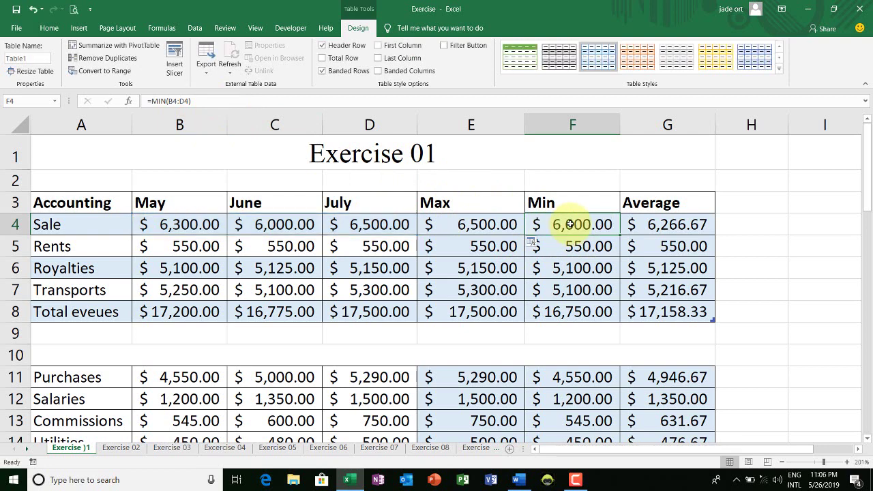
# Step: Enter =MIN across Sale's May–July values to fill the Min column, then inspect Average
pyautogui.write('=nub')
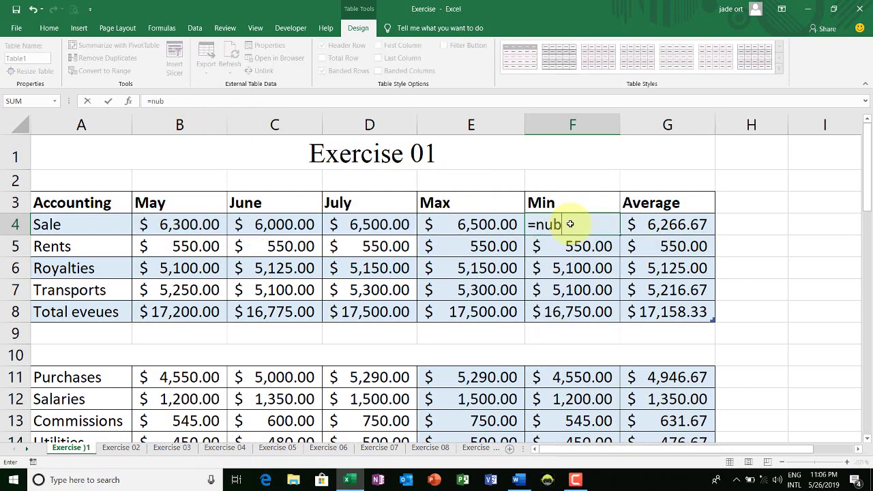
pyautogui.press('BackSpace')
pyautogui.press('BackSpace')
pyautogui.press('BackSpace')
pyautogui.write('min')
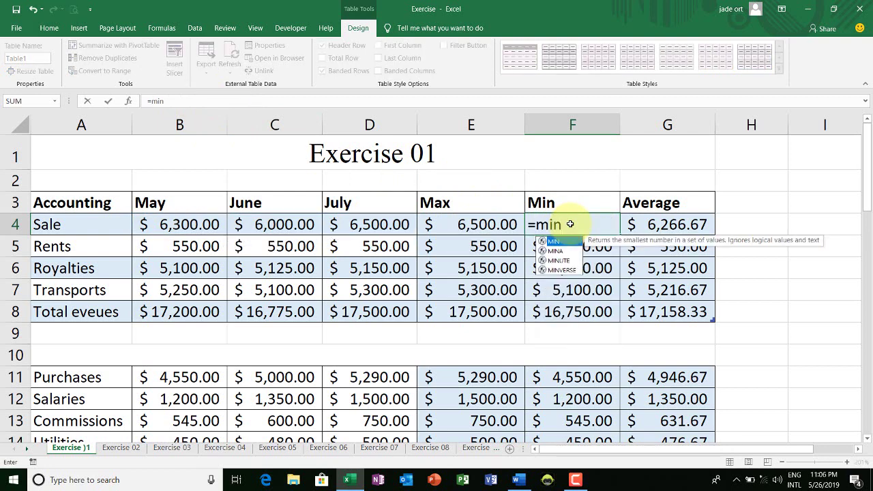
pyautogui.press('Tab')
pyautogui.click(189, 225)
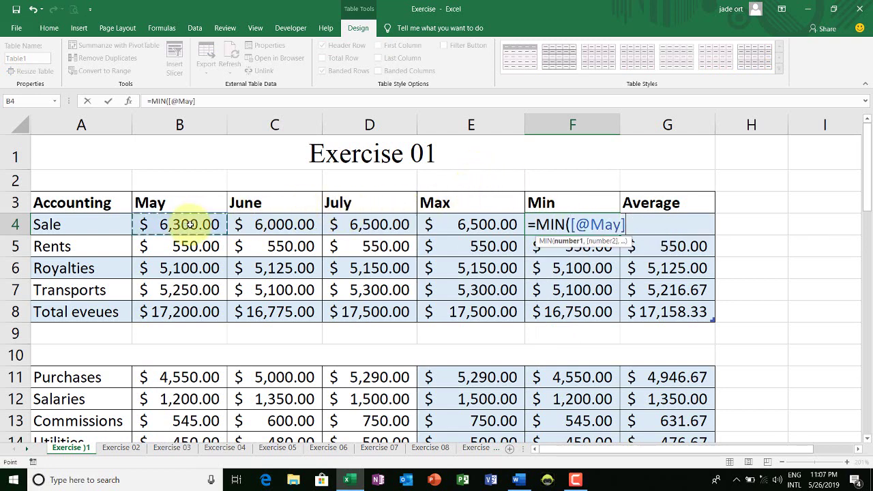
pyautogui.moveTo(190, 225); pyautogui.dragTo(374, 225)
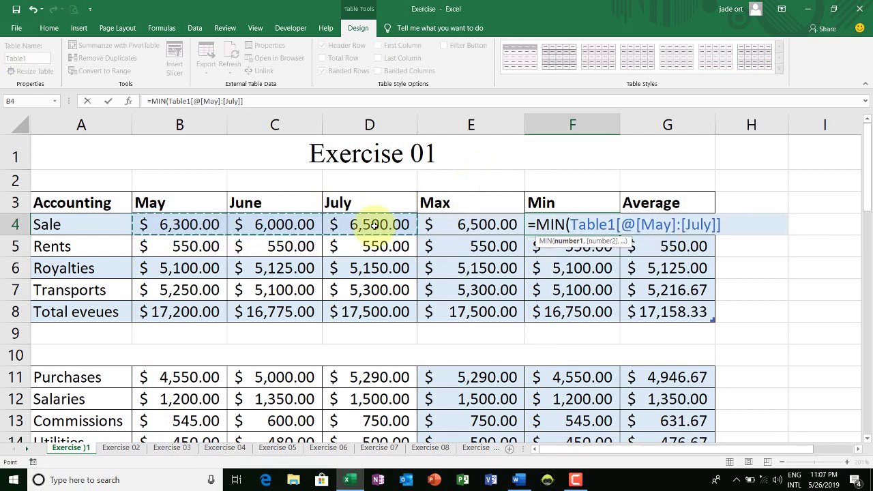
pyautogui.press('Return')
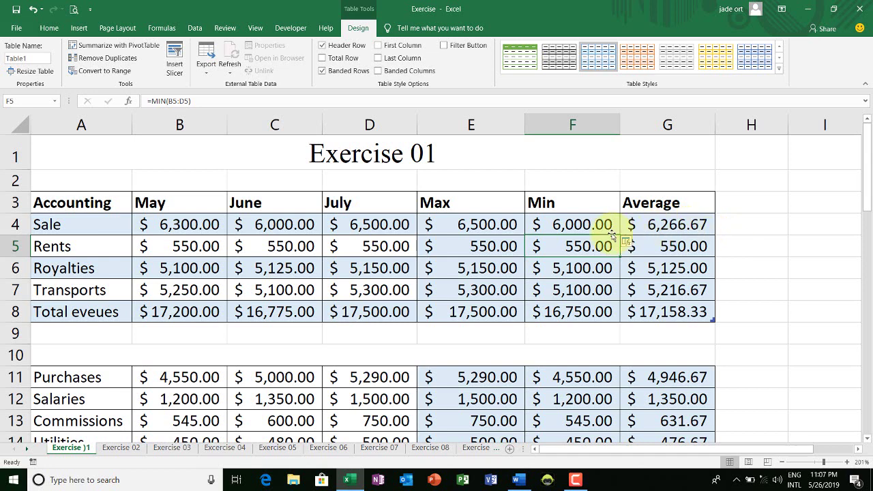
pyautogui.click(657, 227)
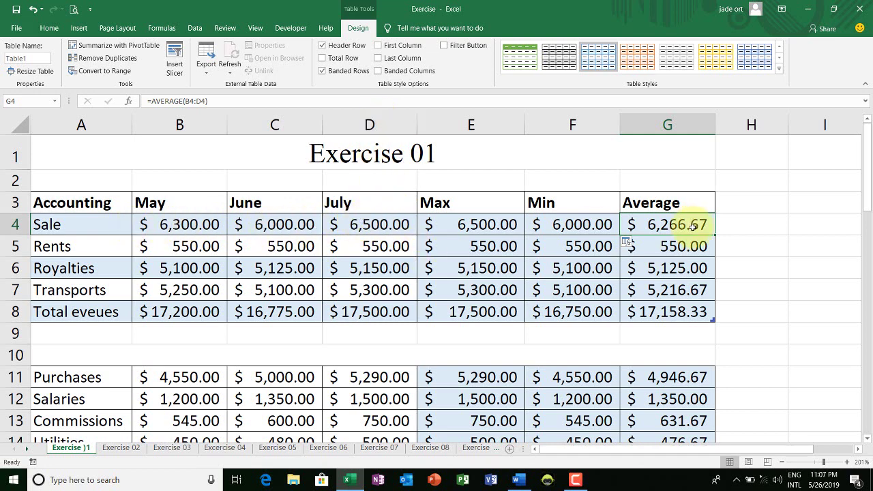
pyautogui.click(671, 296)
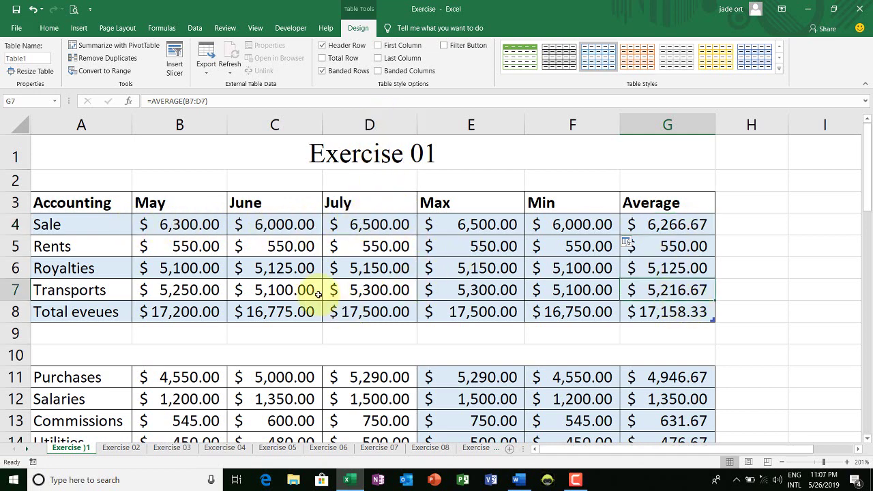
pyautogui.click(143, 292)
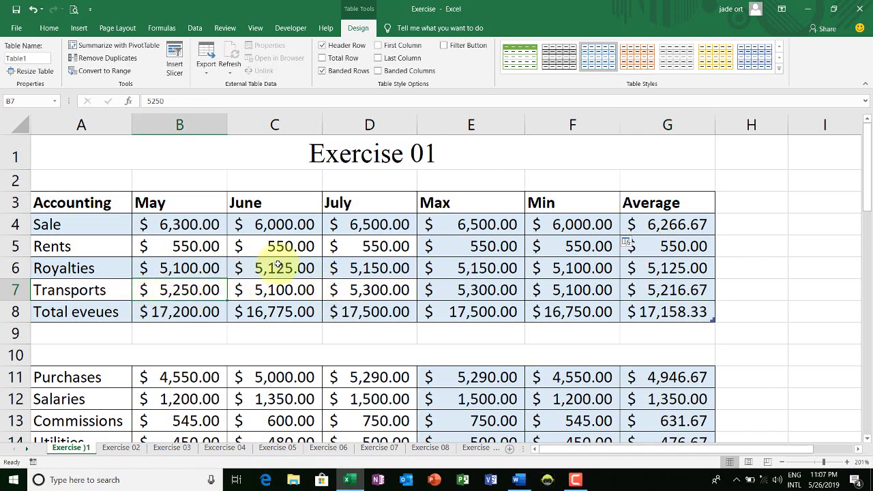
pyautogui.click(295, 247)
pyautogui.moveTo(162, 224); pyautogui.dragTo(675, 293)
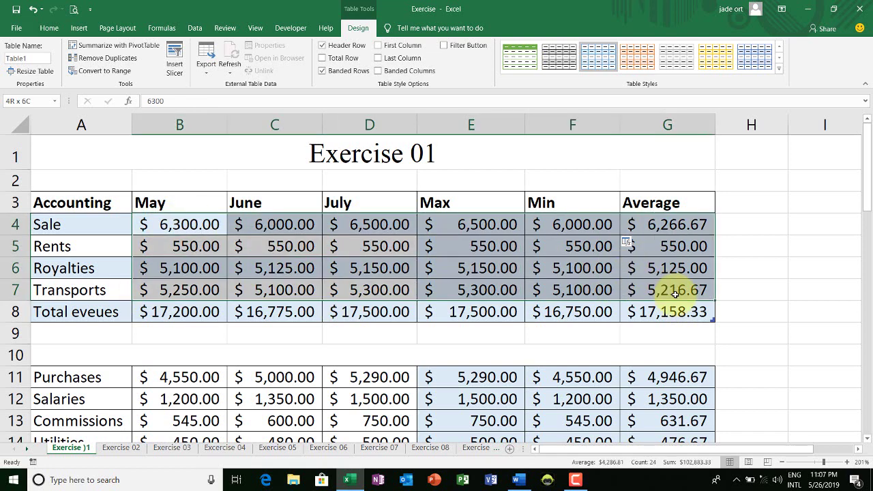
pyautogui.click(797, 291)
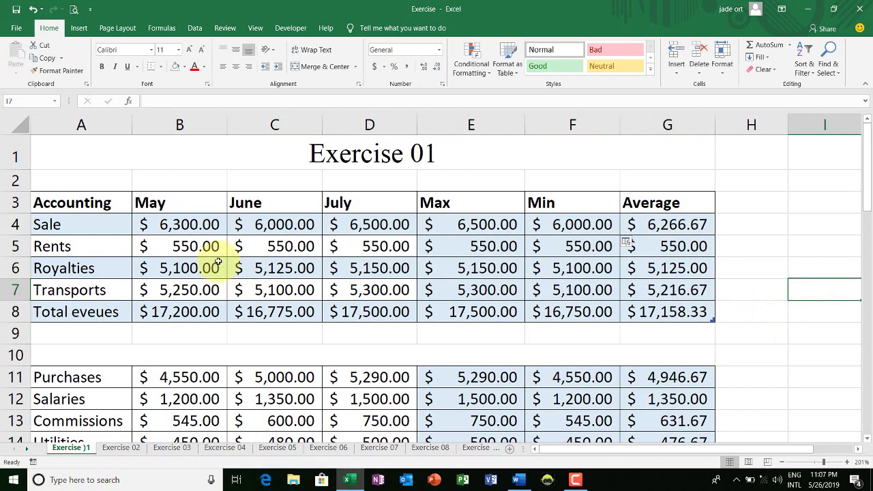
pyautogui.moveTo(95, 227); pyautogui.dragTo(78, 294)
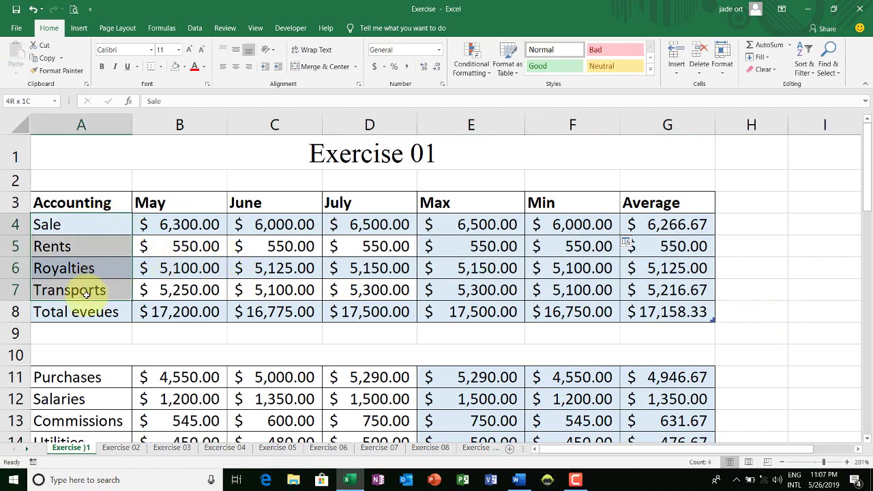
pyautogui.click(82, 228)
pyautogui.click(94, 202)
pyautogui.click(91, 249)
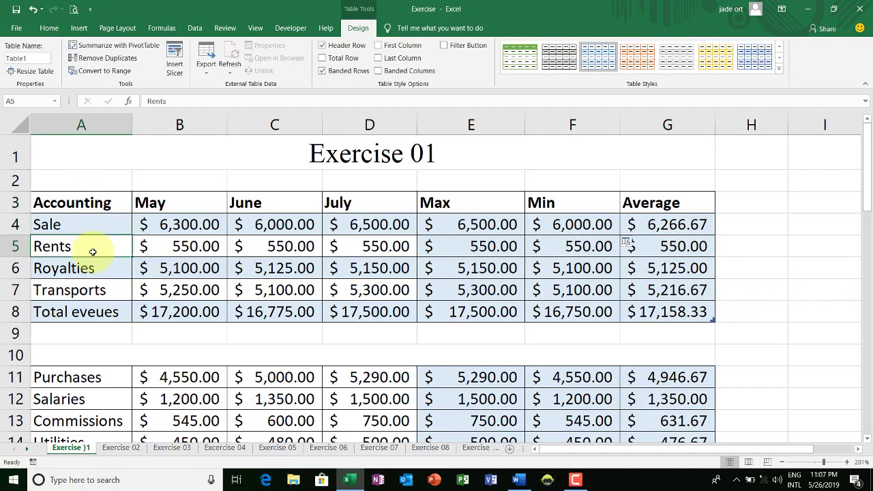
pyautogui.click(84, 228)
pyautogui.click(75, 287)
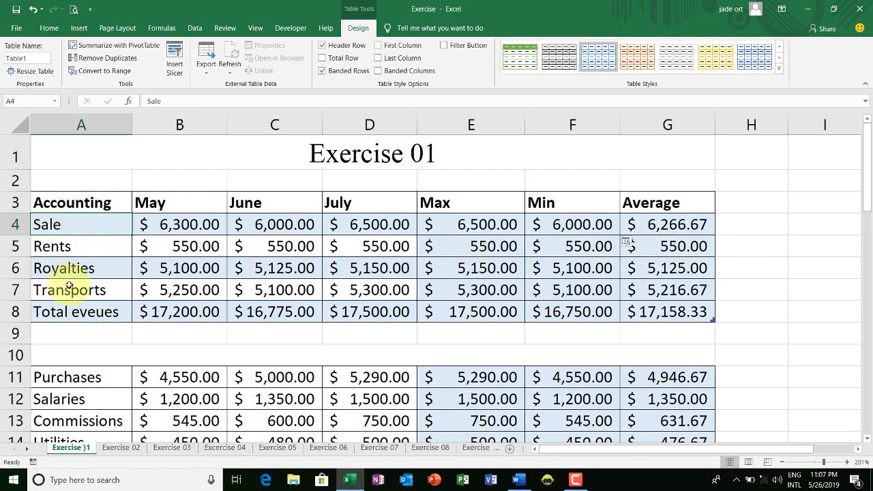
pyautogui.click(73, 204)
pyautogui.moveTo(82, 225); pyautogui.dragTo(79, 286)
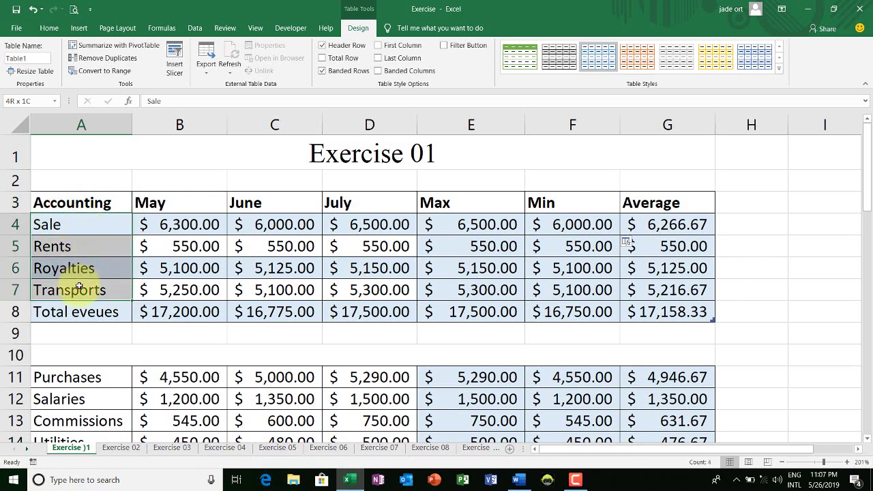
pyautogui.click(75, 225)
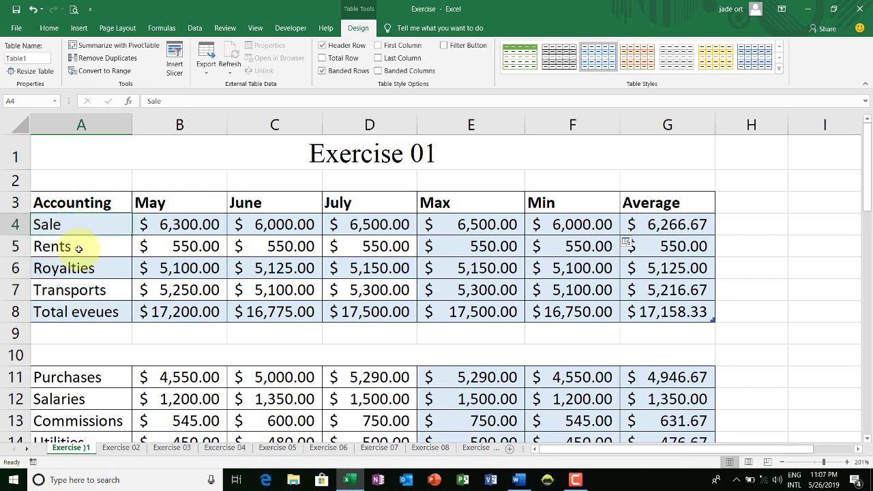
pyautogui.click(78, 249)
pyautogui.click(98, 271)
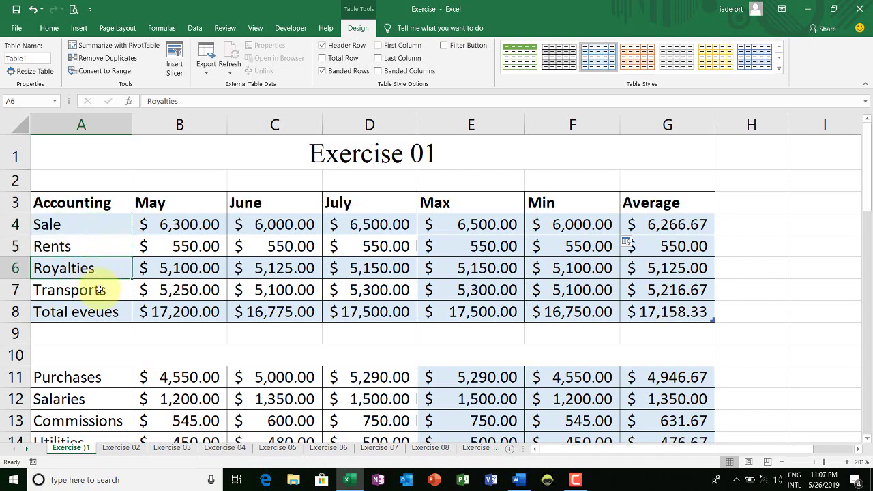
pyautogui.click(93, 295)
pyautogui.click(92, 220)
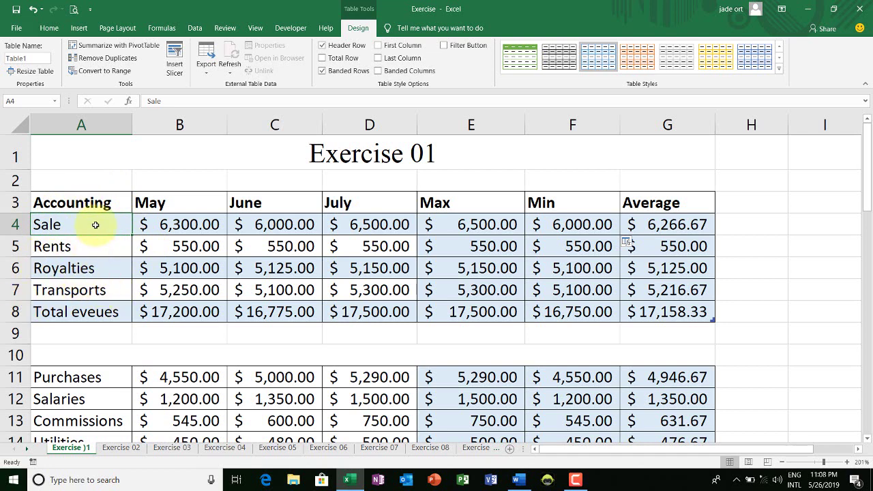
pyautogui.click(144, 286)
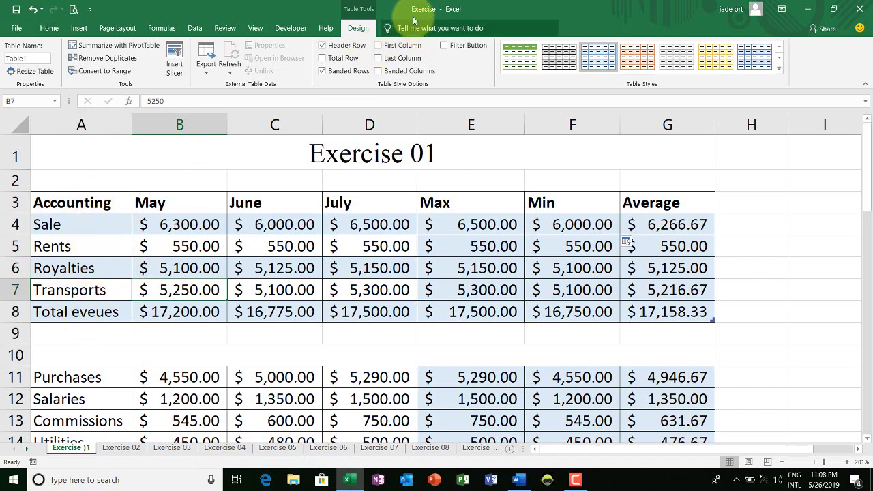
pyautogui.click(65, 265)
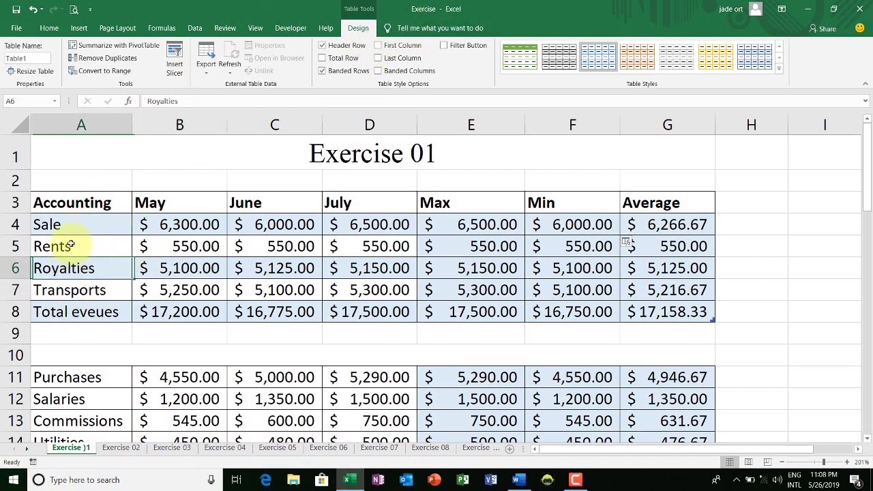
pyautogui.click(49, 28)
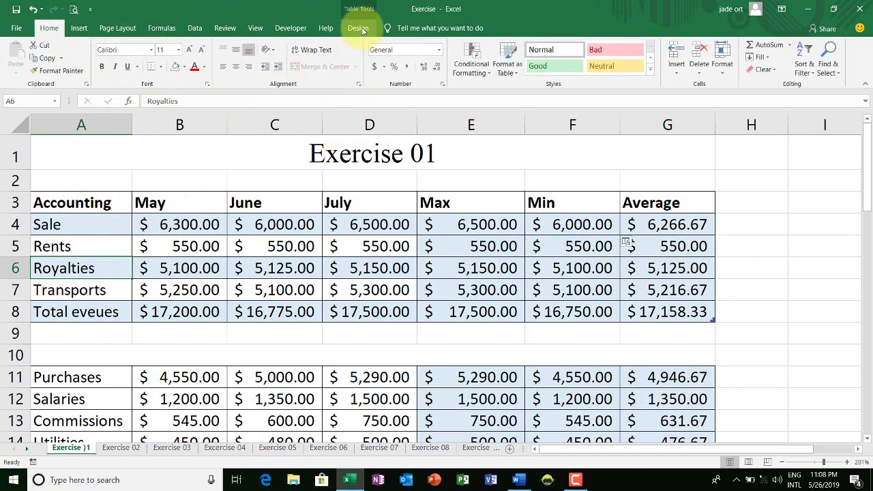
pyautogui.click(140, 248)
# Step: In File > Options > Customize Ribbon, uncheck and recheck Developer, then confirm with OK
pyautogui.click(82, 224)
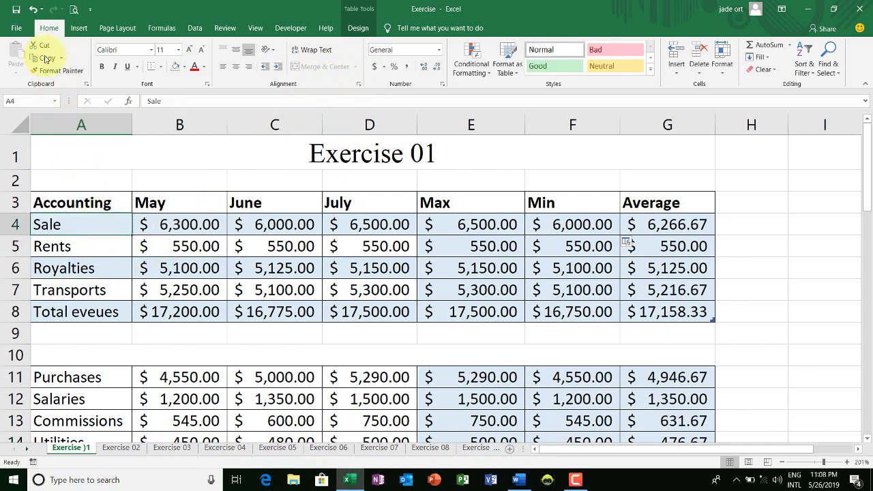
pyautogui.click(17, 28)
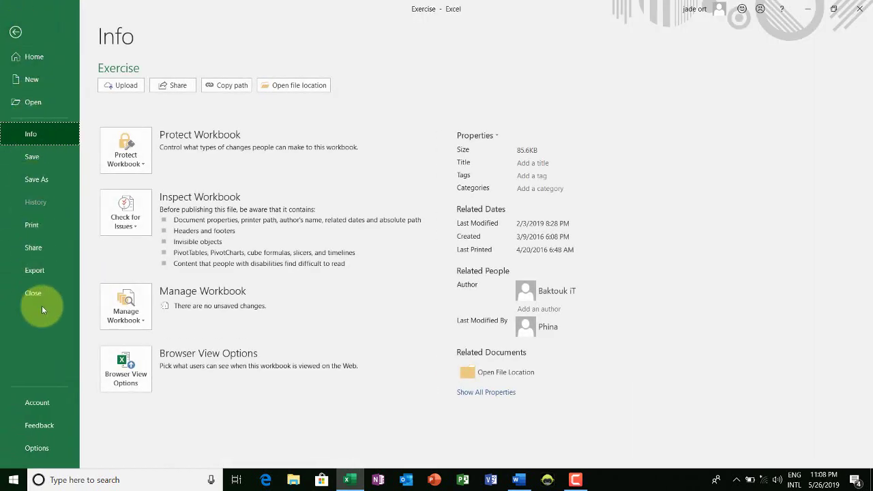
pyautogui.click(36, 449)
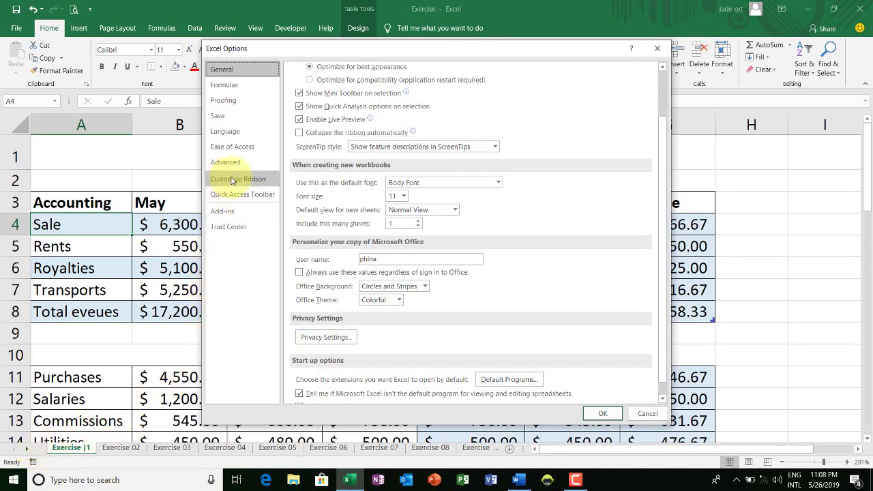
pyautogui.click(233, 179)
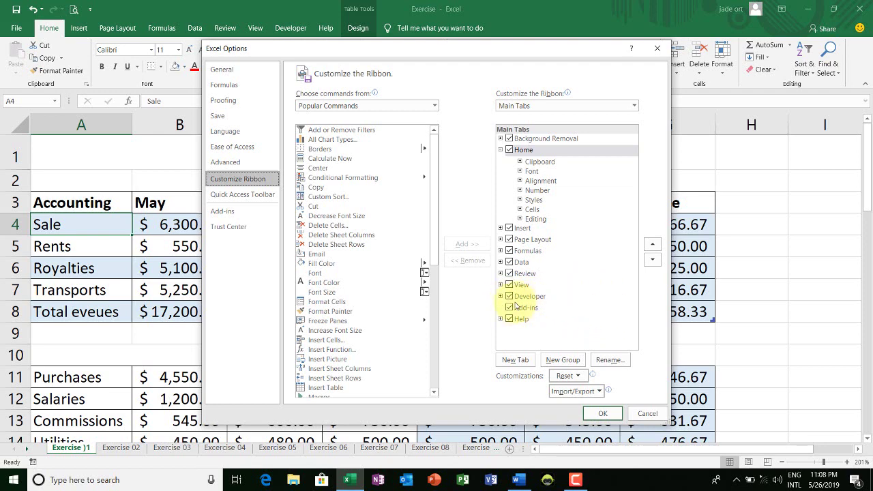
pyautogui.click(509, 296)
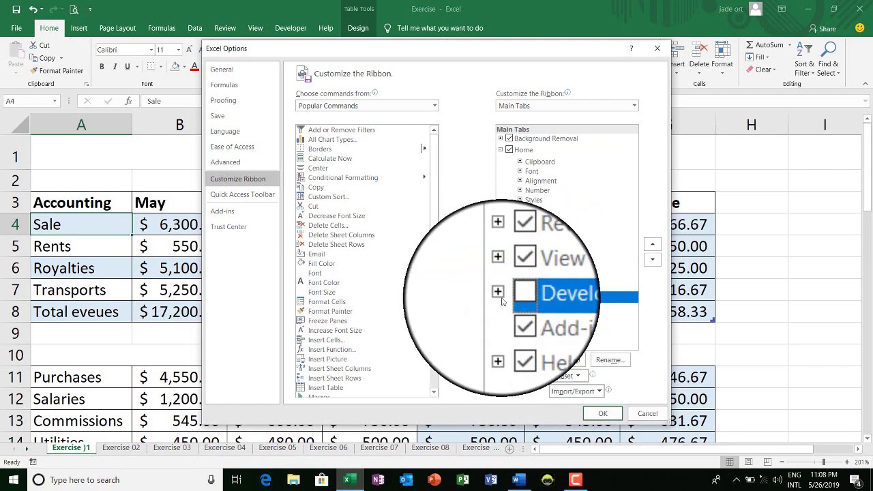
pyautogui.click(508, 296)
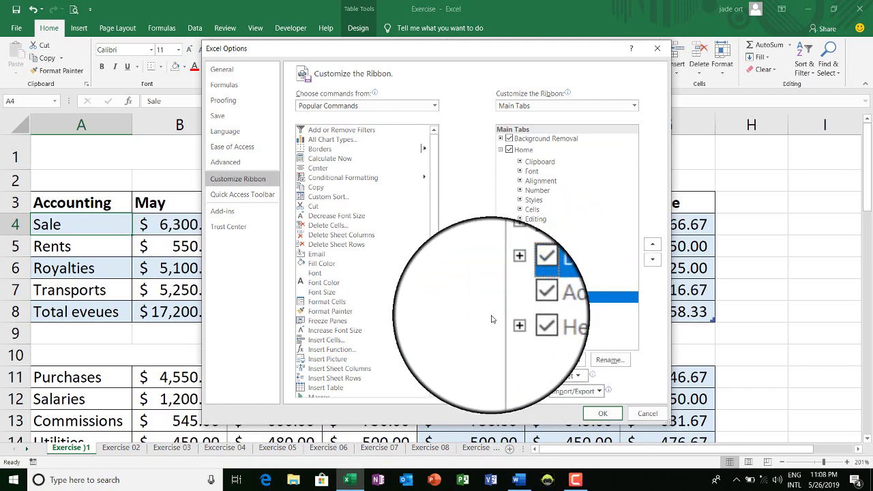
pyautogui.click(600, 414)
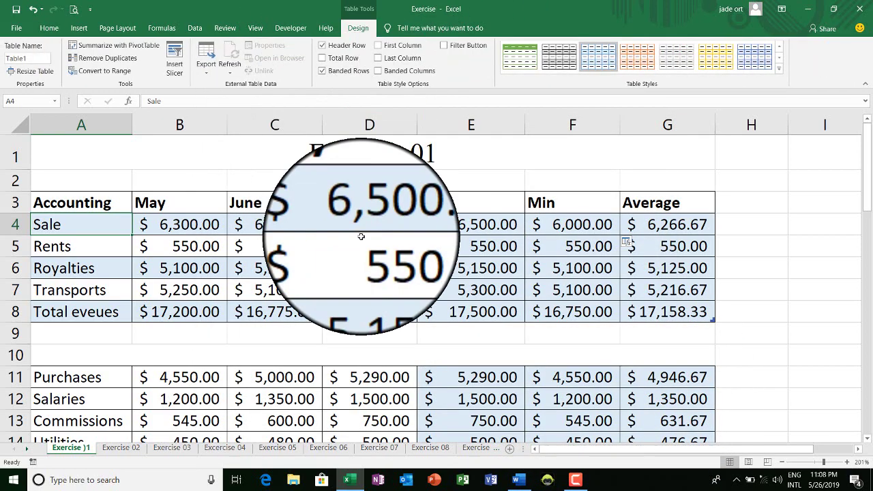
# Step: Select various values and formulas across the accounting table and browse the Home ribbon
pyautogui.click(444, 45)
pyautogui.click(369, 268)
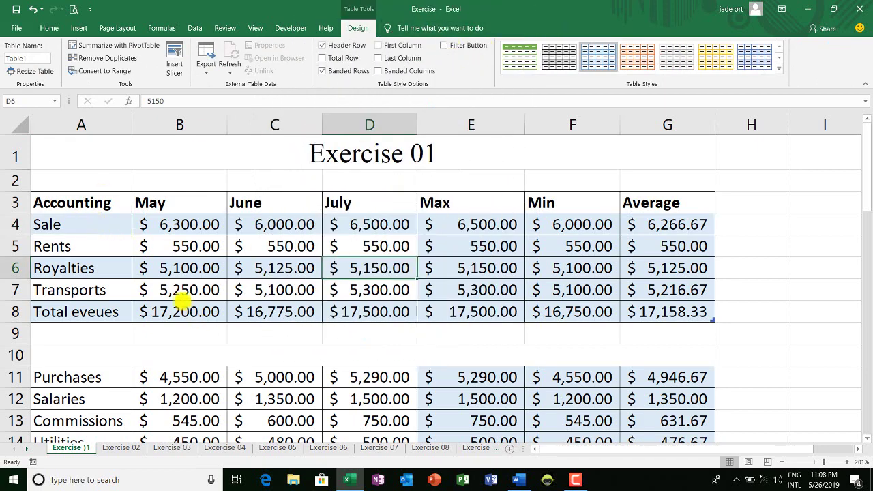
pyautogui.click(183, 300)
pyautogui.moveTo(58, 202); pyautogui.dragTo(721, 316)
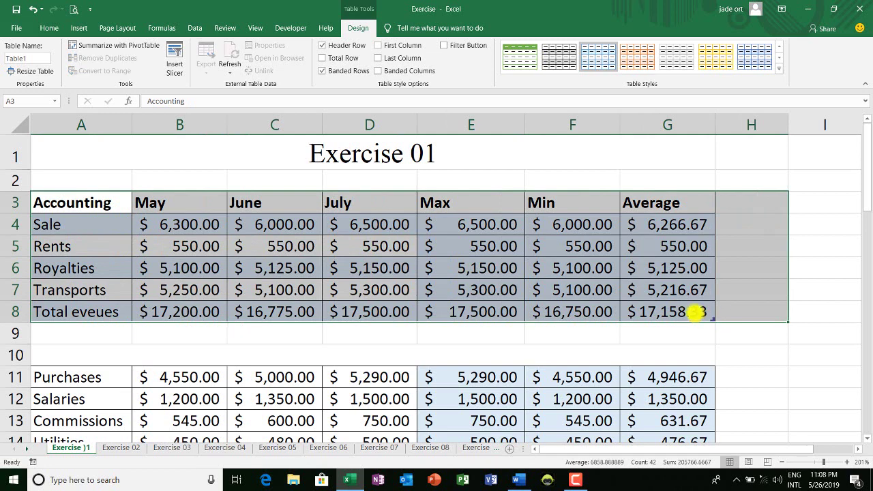
pyautogui.click(690, 310)
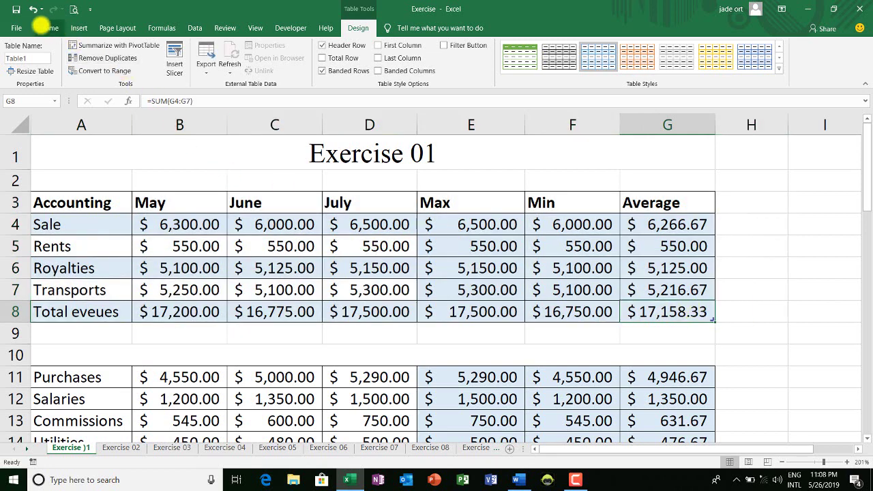
pyautogui.click(43, 28)
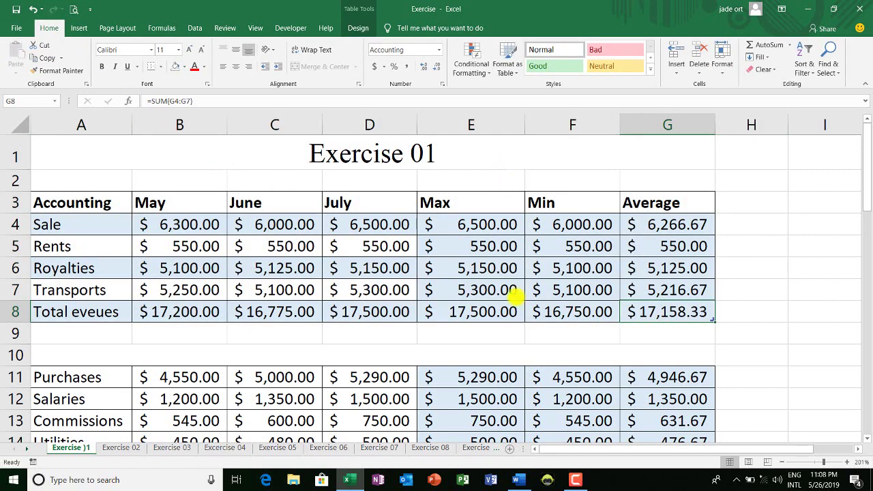
pyautogui.click(288, 268)
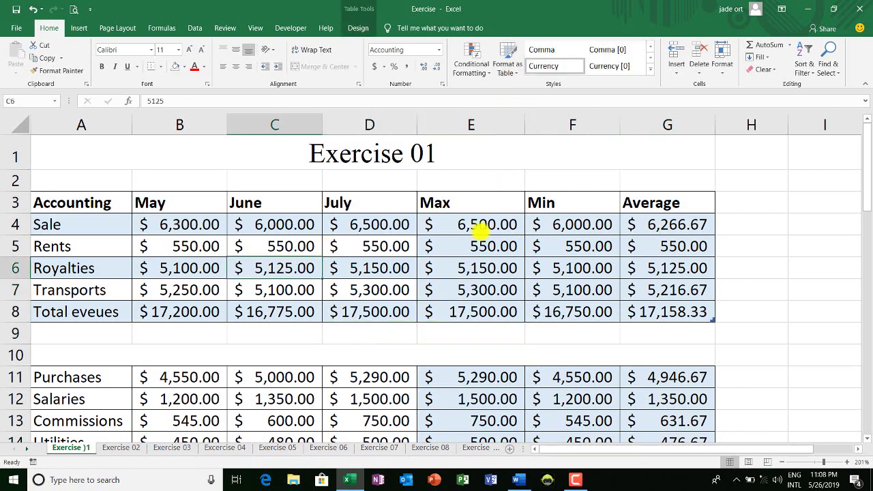
pyautogui.click(498, 228)
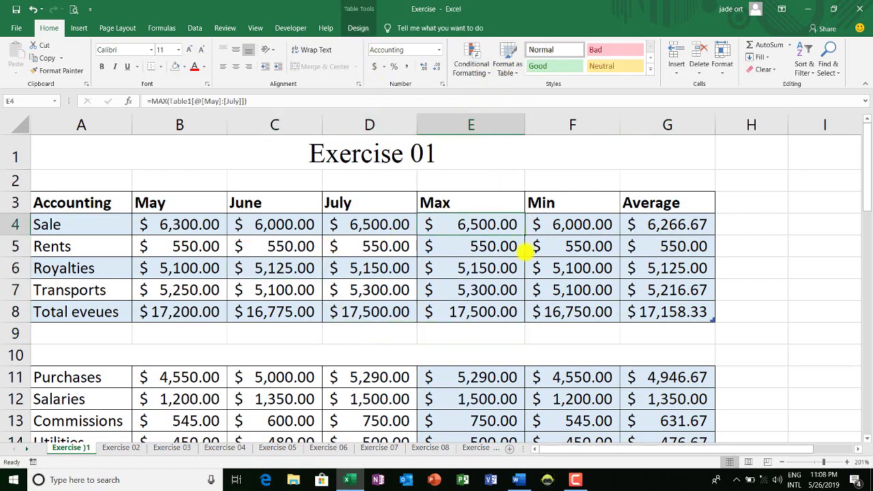
pyautogui.click(529, 247)
# Step: Convert the table to a normal range from Table Design, confirming with Yes
pyautogui.click(358, 28)
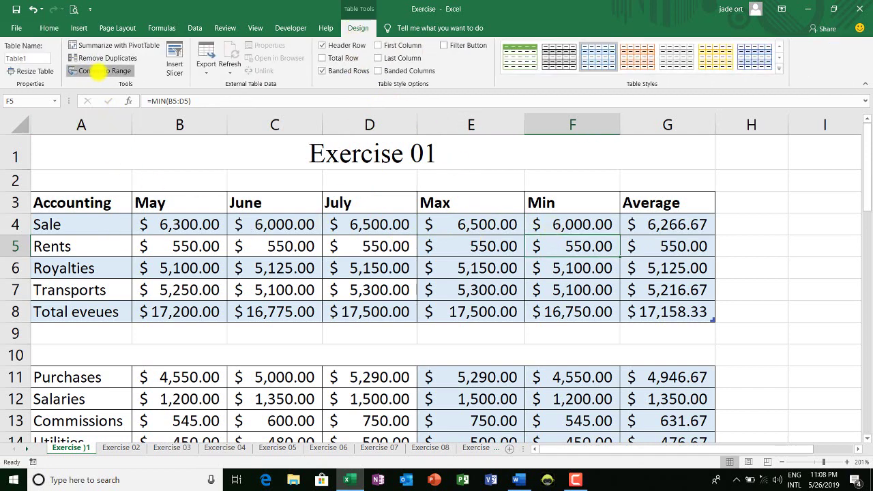
pyautogui.click(99, 71)
pyautogui.click(430, 269)
# Step: Select the accounting block A3:G8, adjusting the selection several times
pyautogui.click(144, 240)
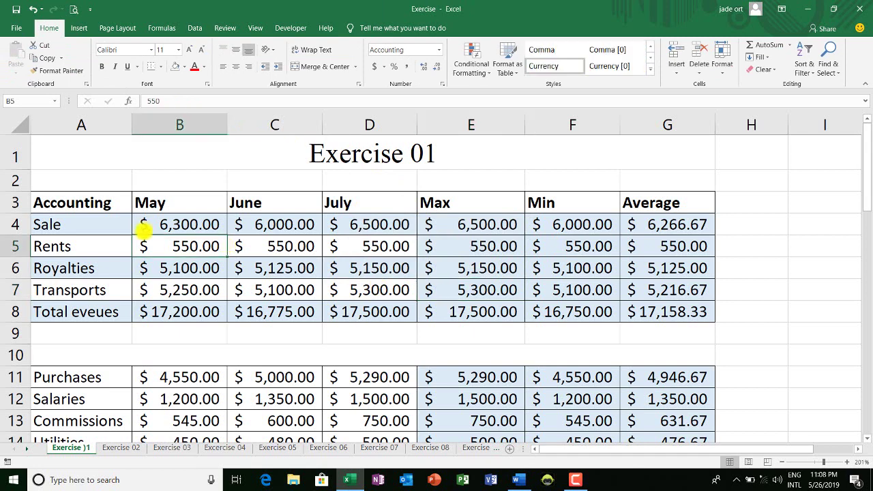
pyautogui.moveTo(92, 202); pyautogui.dragTo(575, 288)
pyautogui.click(643, 312)
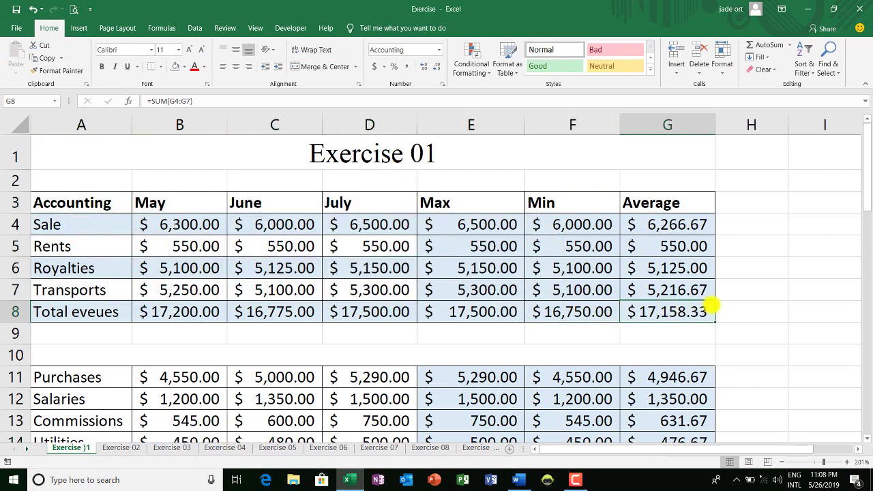
pyautogui.click(723, 311)
pyautogui.click(180, 232)
pyautogui.moveTo(75, 207); pyautogui.dragTo(663, 311)
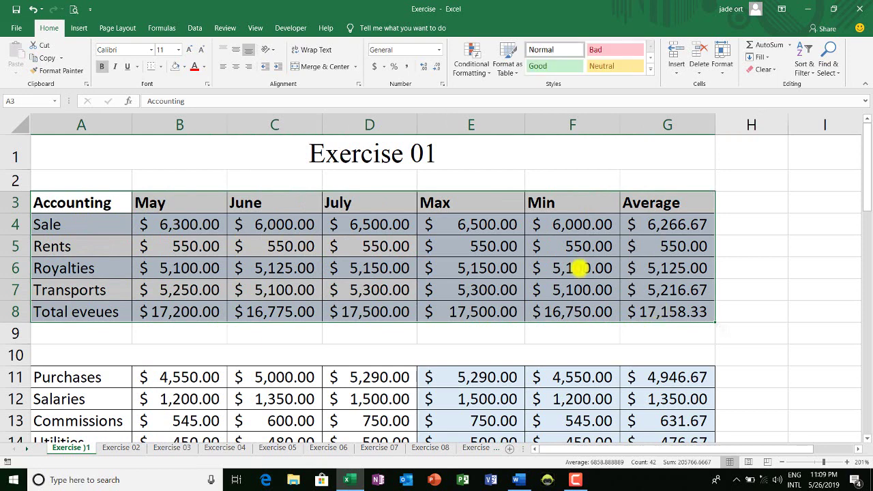
pyautogui.click(234, 292)
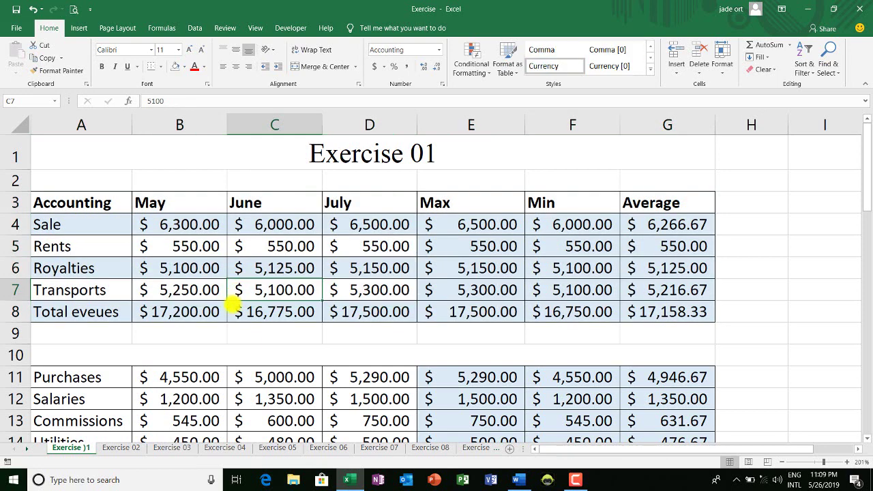
pyautogui.moveTo(122, 208); pyautogui.dragTo(652, 309)
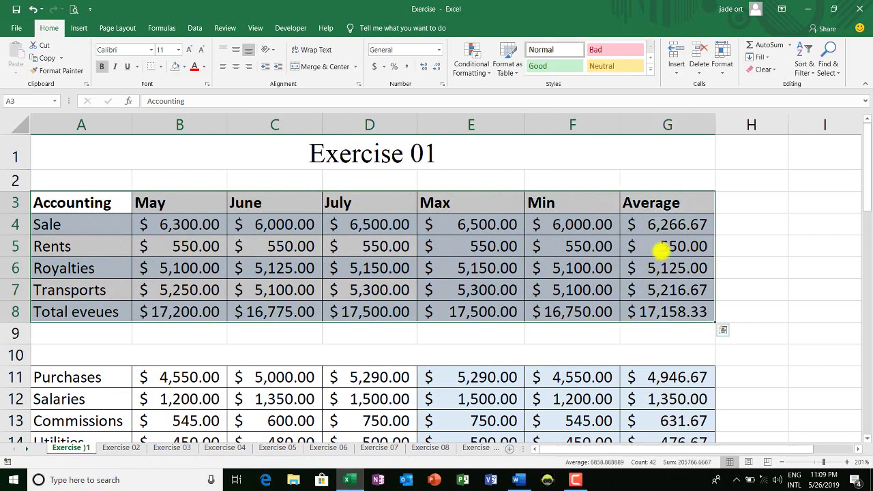
# Step: Check the Rents and Transports average formulas, then reselect A3:G8 and open Format as Table
pyautogui.click(665, 246)
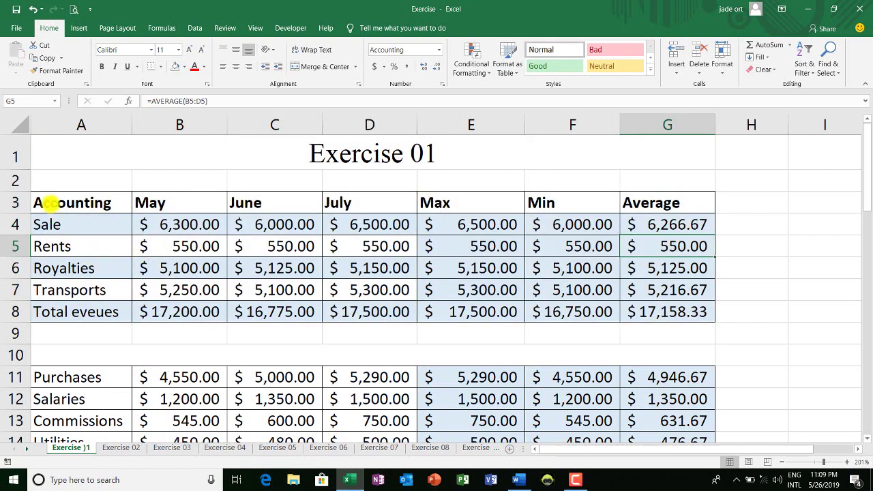
pyautogui.click(634, 281)
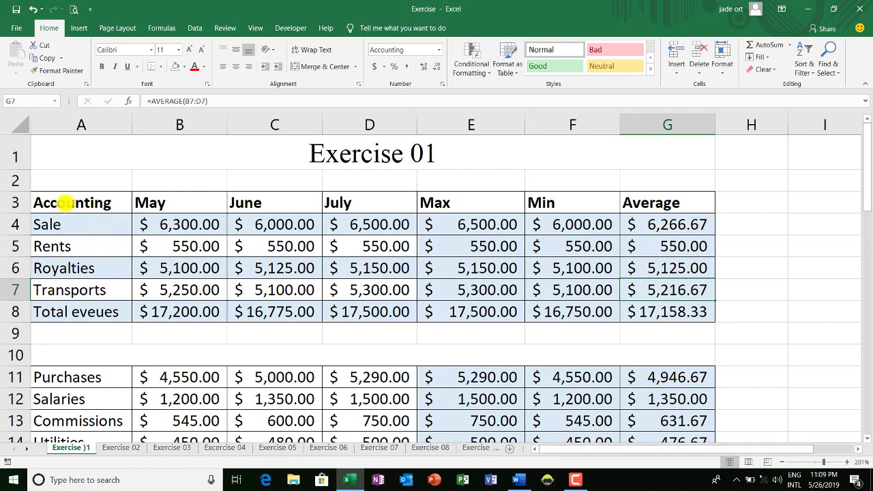
pyautogui.moveTo(69, 203); pyautogui.dragTo(680, 311)
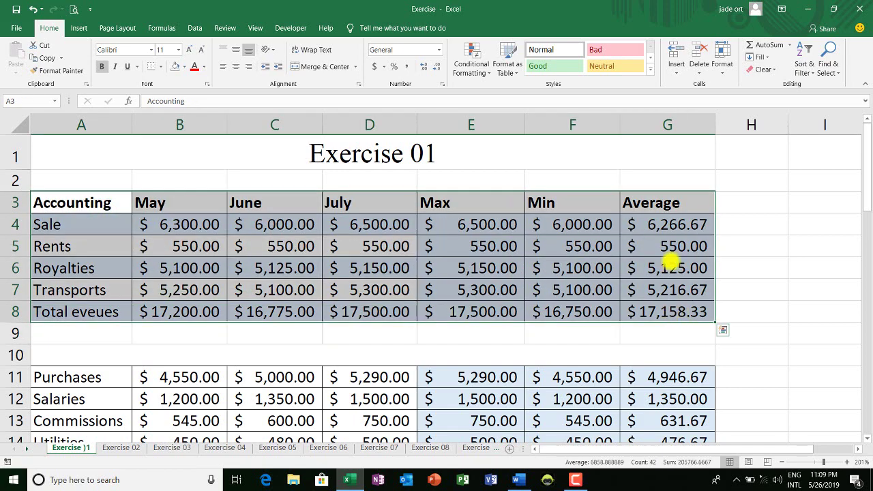
pyautogui.click(506, 65)
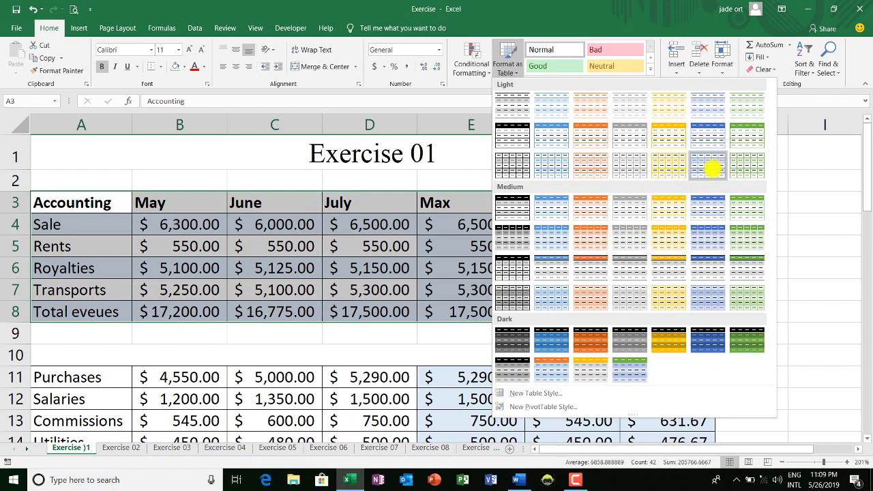
# Step: Apply a light blue table style to A3:G8, keeping the first row as headers
pyautogui.click(710, 167)
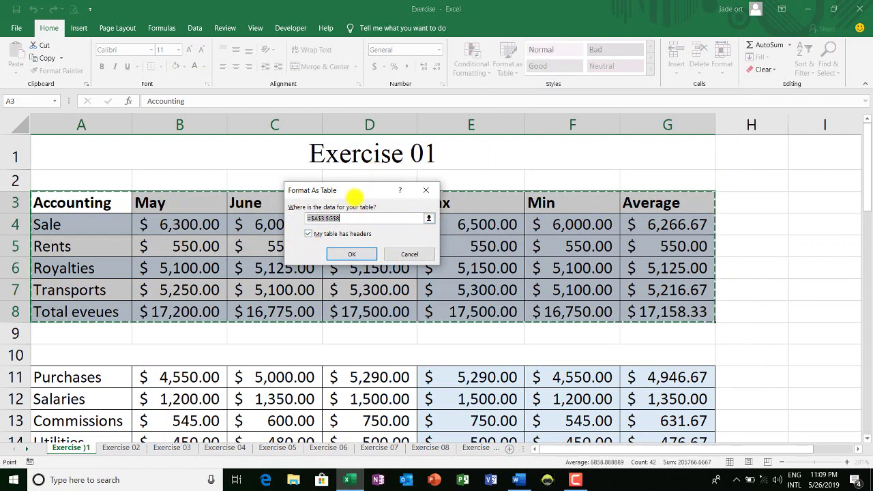
pyautogui.moveTo(358, 194); pyautogui.dragTo(400, 265)
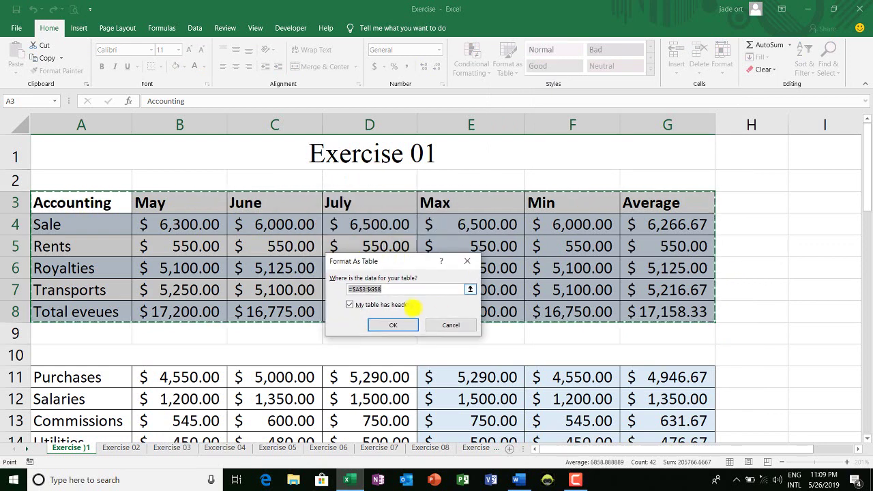
pyautogui.doubleClick(367, 304)
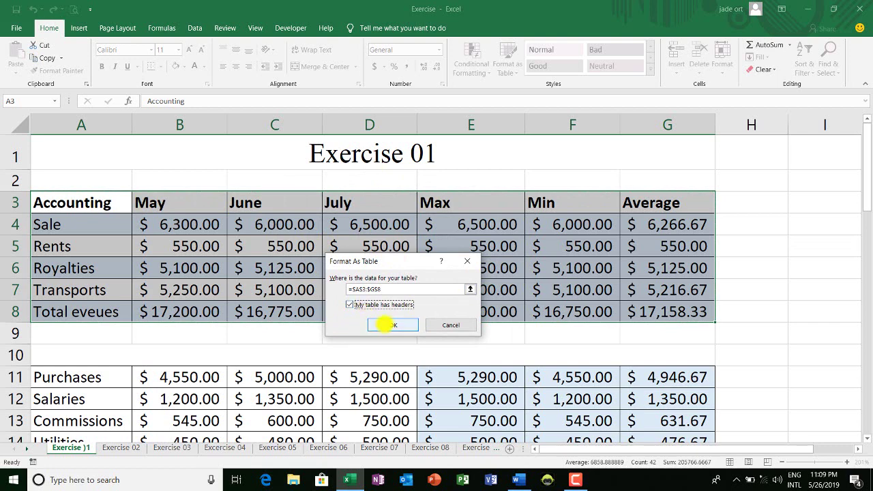
pyautogui.click(385, 325)
pyautogui.click(529, 286)
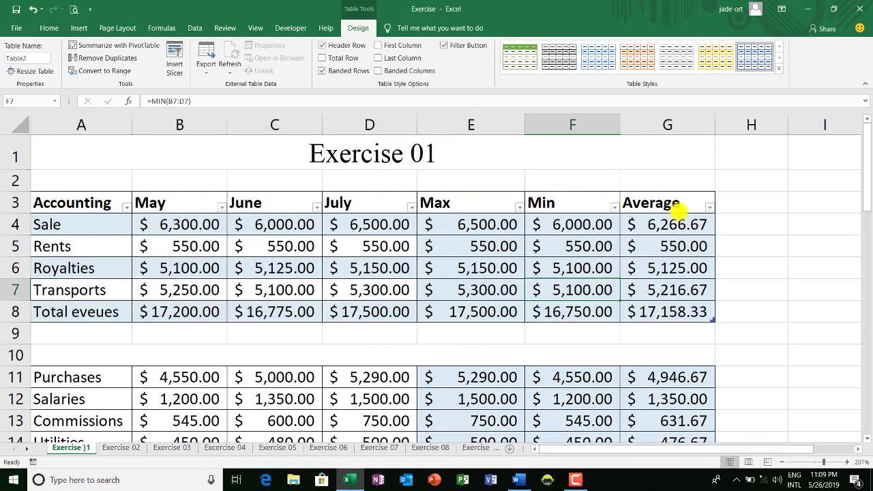
# Step: Switch off the header row's filter buttons, then select the June Royalties value and Royalties average
pyautogui.click(692, 268)
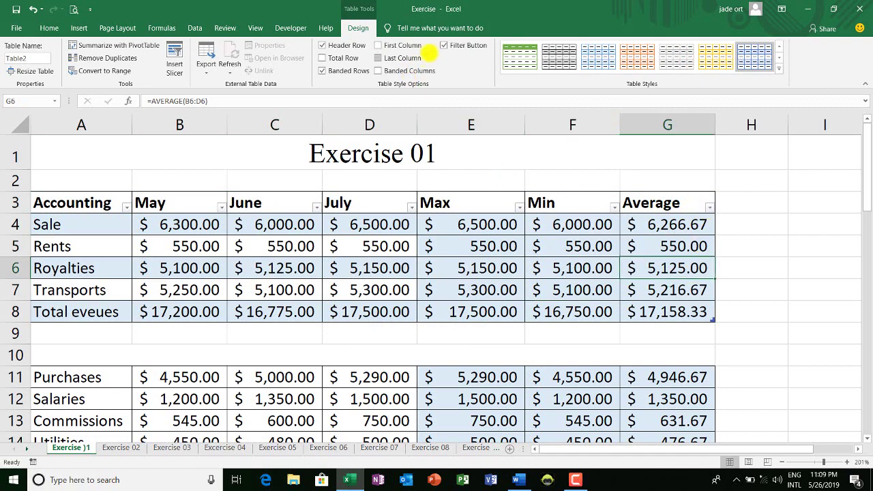
pyautogui.click(445, 46)
pyautogui.click(536, 275)
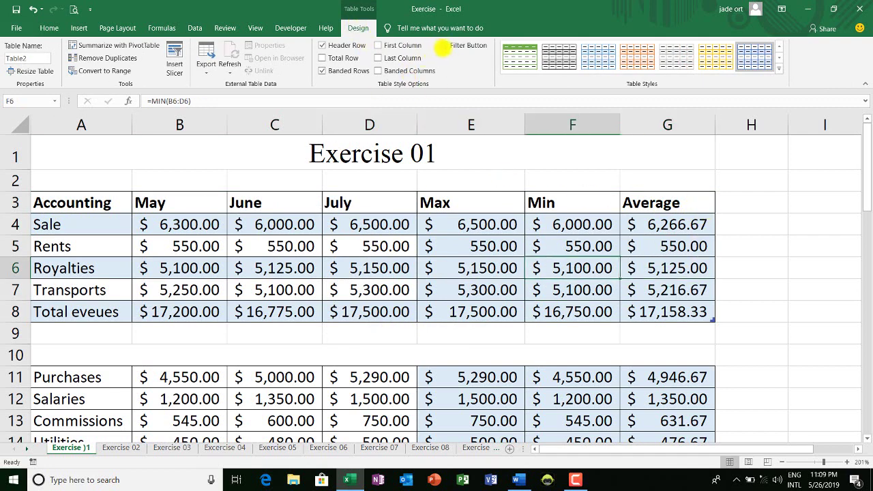
pyautogui.click(485, 248)
pyautogui.click(318, 263)
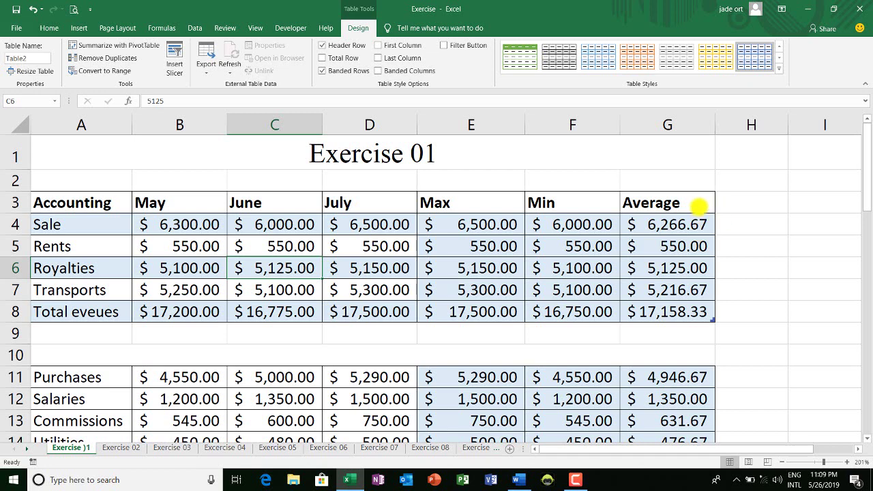
pyautogui.click(696, 269)
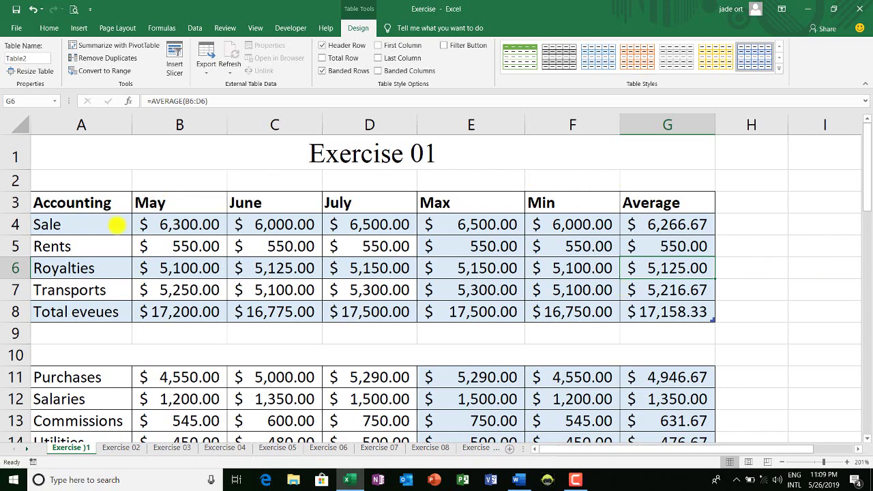
# Step: Select H3, the empty cell right of the Average header
pyautogui.click(95, 250)
pyautogui.click(741, 198)
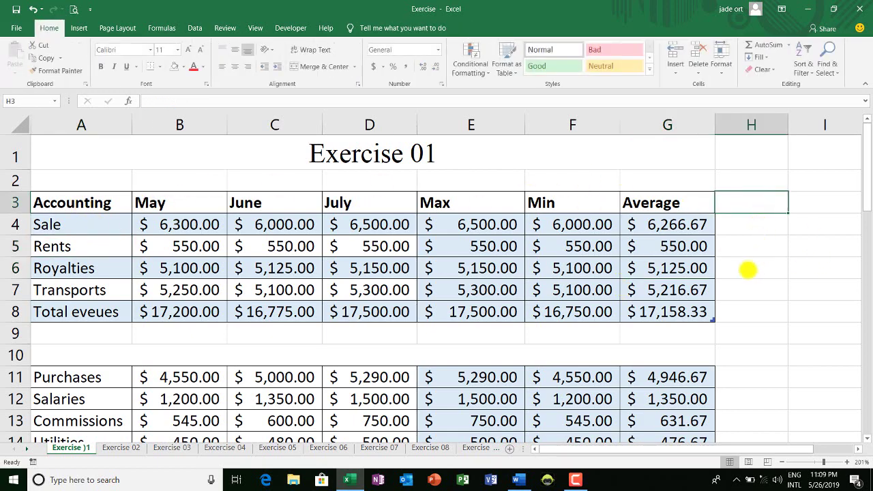
pyautogui.click(503, 247)
pyautogui.click(745, 197)
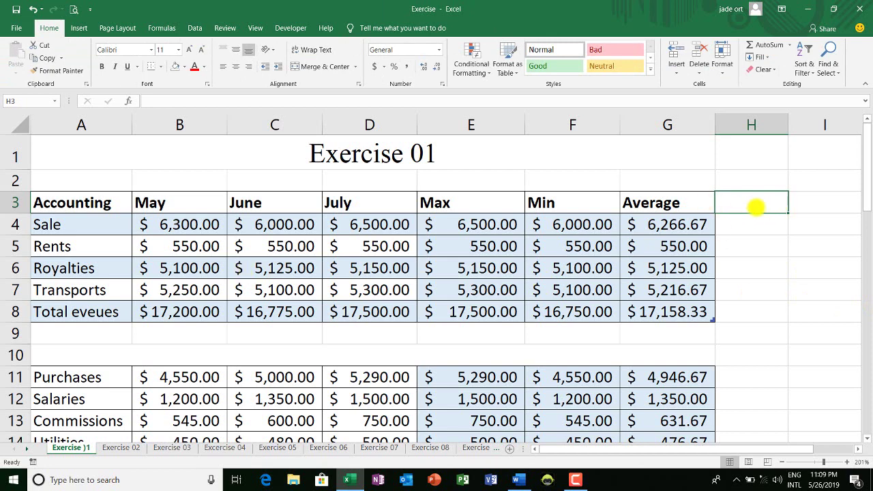
# Step: Enter the header Remark in H3, correcting the initial typo
pyautogui.write('r')
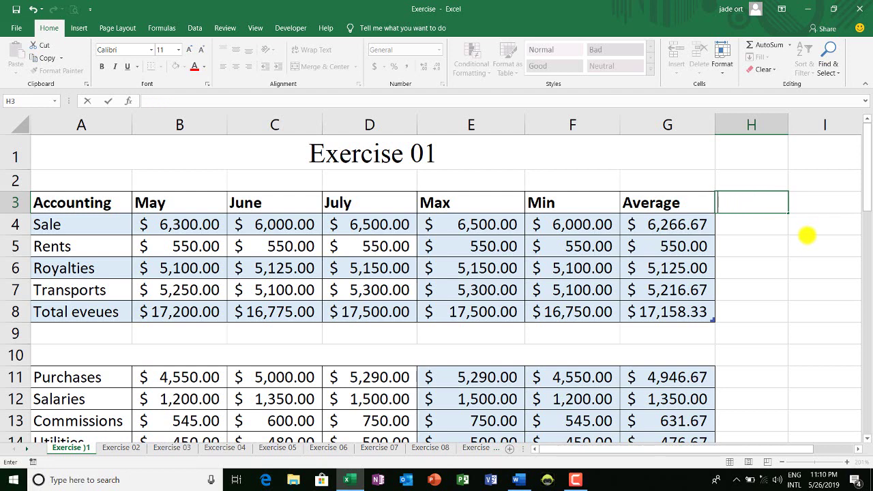
pyautogui.write('Remakr')
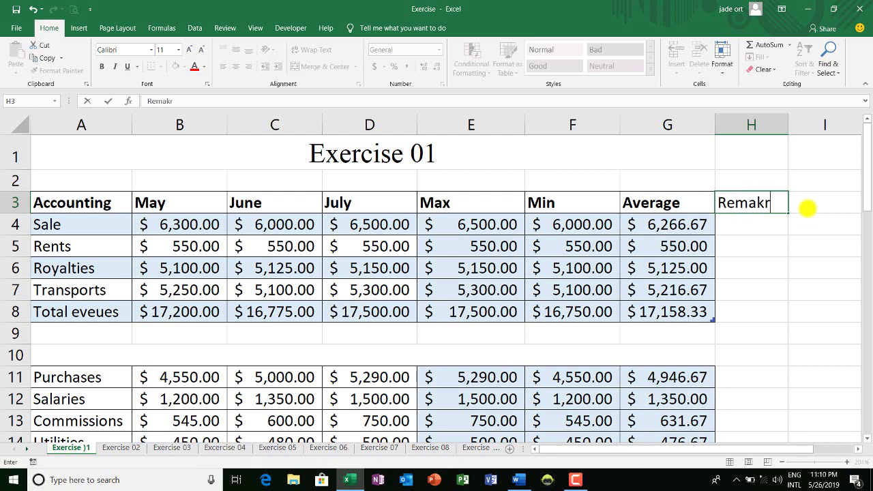
pyautogui.click(806, 209)
pyautogui.write('rk')
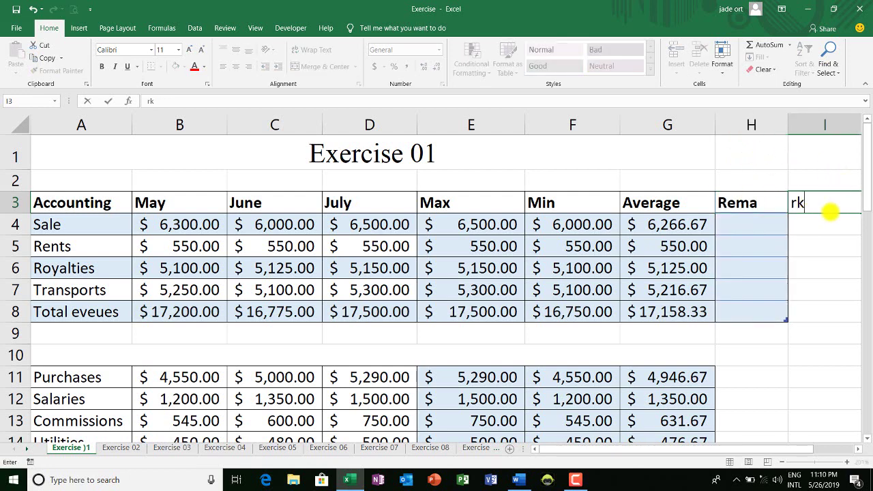
pyautogui.press('BackSpace')
pyautogui.press('BackSpace')
pyautogui.click(763, 206)
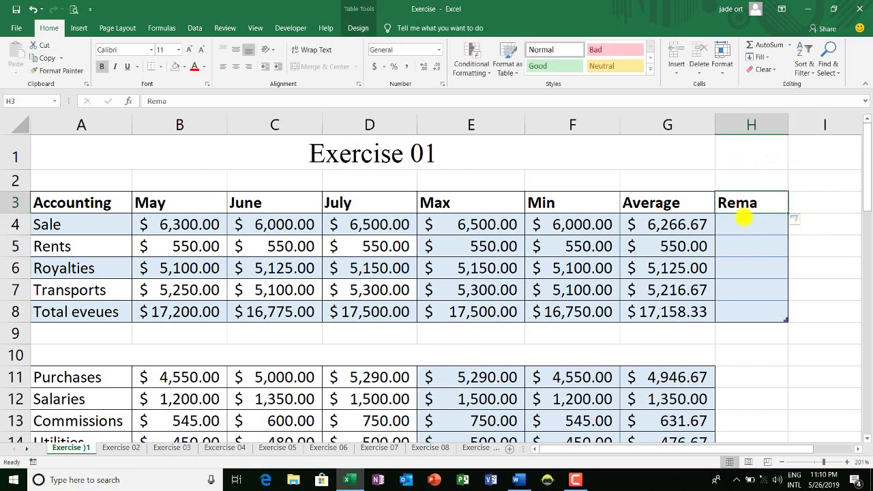
pyautogui.write('Remark')
pyautogui.press('Return')
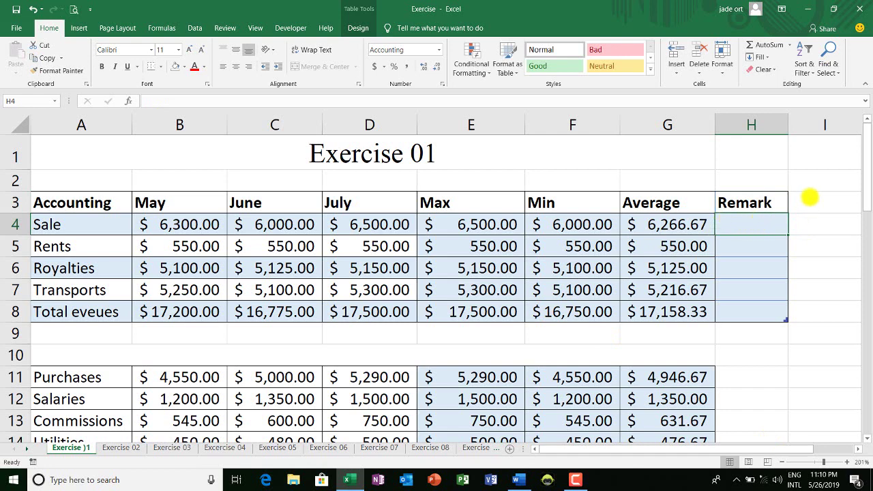
# Step: Add the header Note in I3, extending the table
pyautogui.click(809, 198)
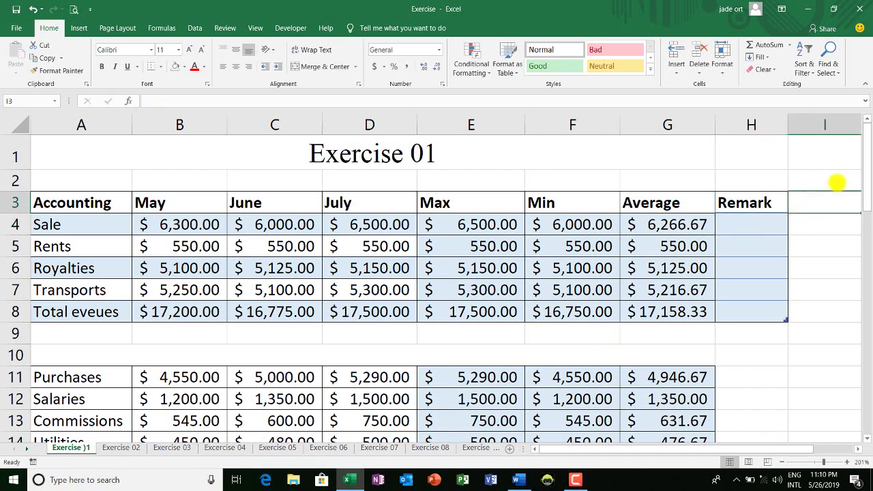
pyautogui.write('Note')
pyautogui.press('Return')
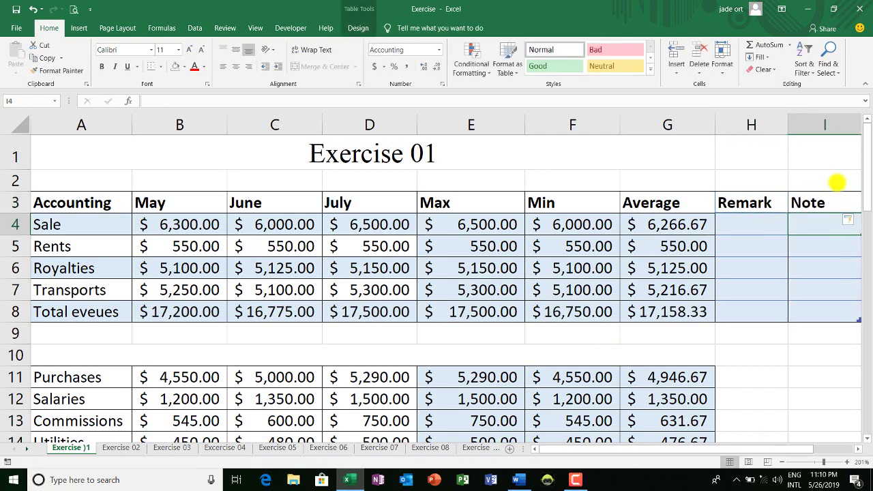
# Step: Delete the Remark and Note columns H:I via the right-click menu
pyautogui.moveTo(775, 126); pyautogui.dragTo(791, 180)
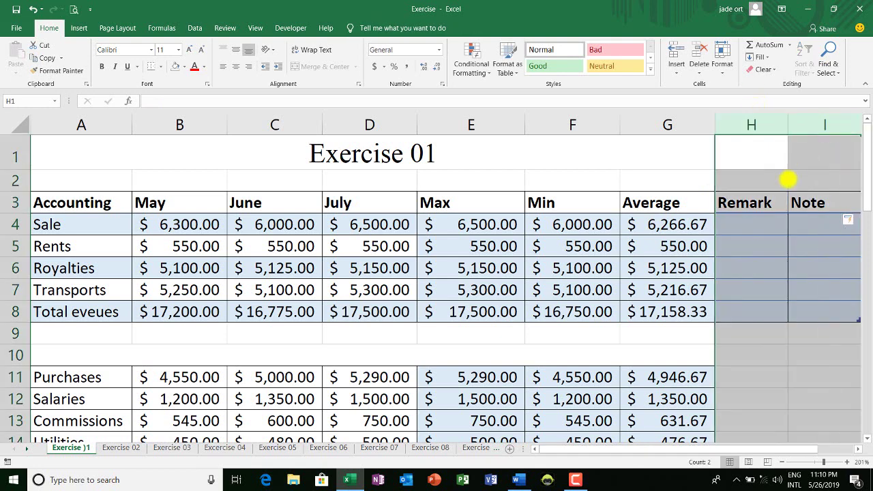
pyautogui.rightClick(791, 181)
pyautogui.click(813, 273)
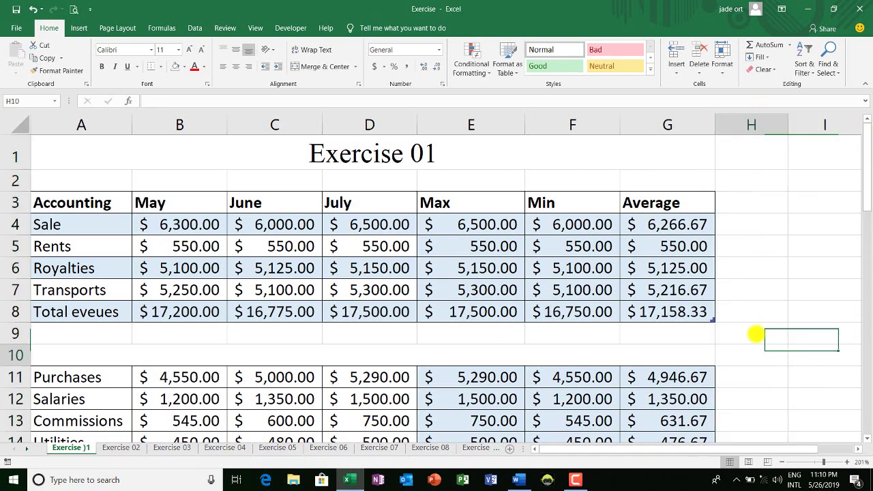
pyautogui.moveTo(751, 355); pyautogui.dragTo(750, 332)
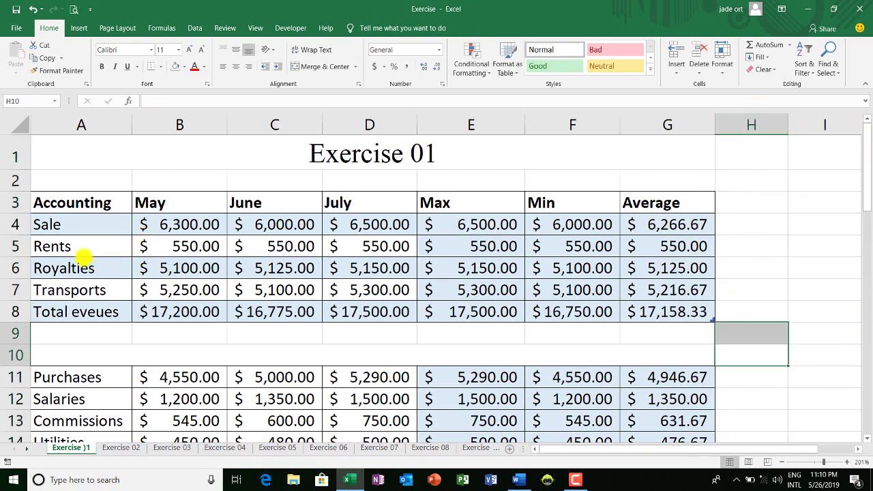
# Step: Select the Transports label in A7 and switch to the Data ribbon
pyautogui.click(70, 203)
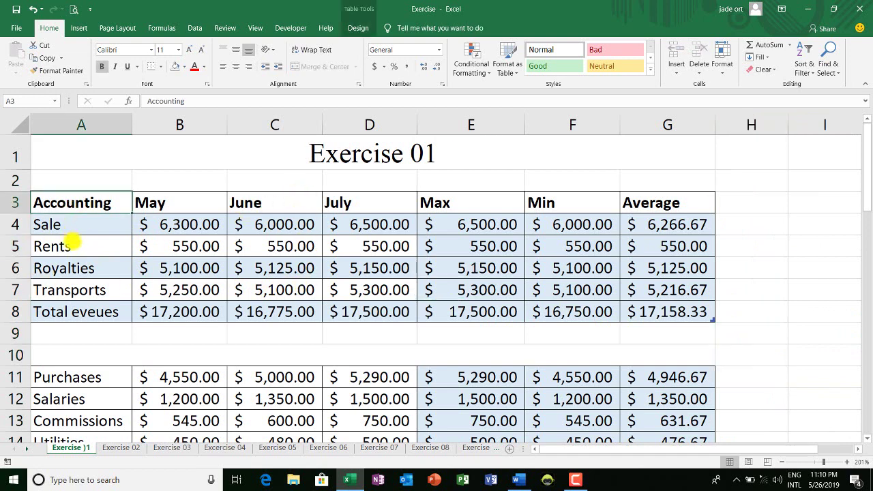
pyautogui.click(75, 290)
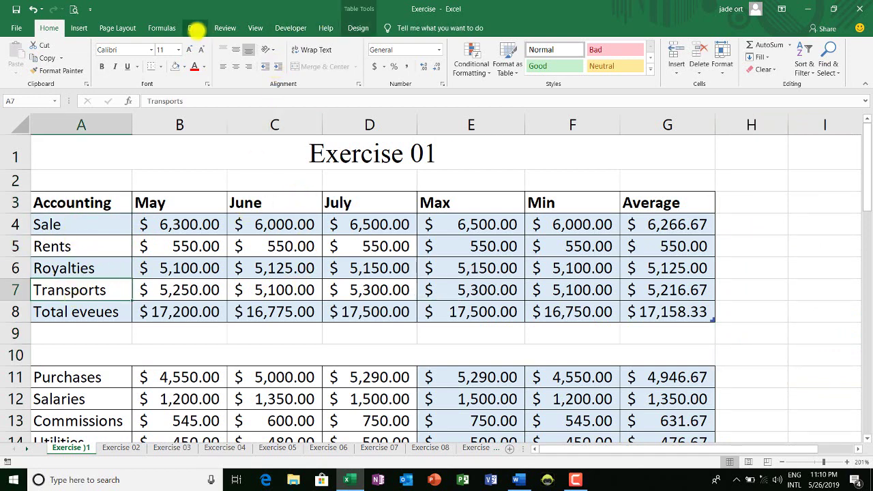
pyautogui.click(196, 28)
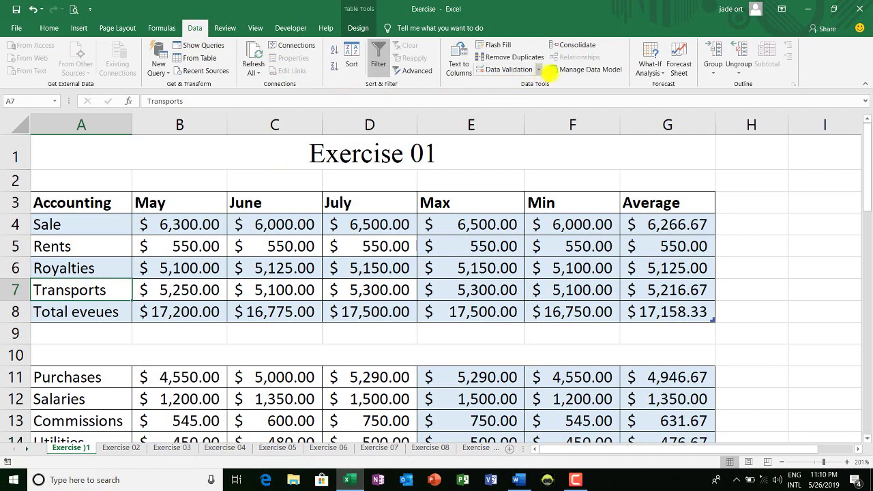
# Step: Set Data Validation to allow a List sourced from $A$4:$A$7 and apply it
pyautogui.click(538, 70)
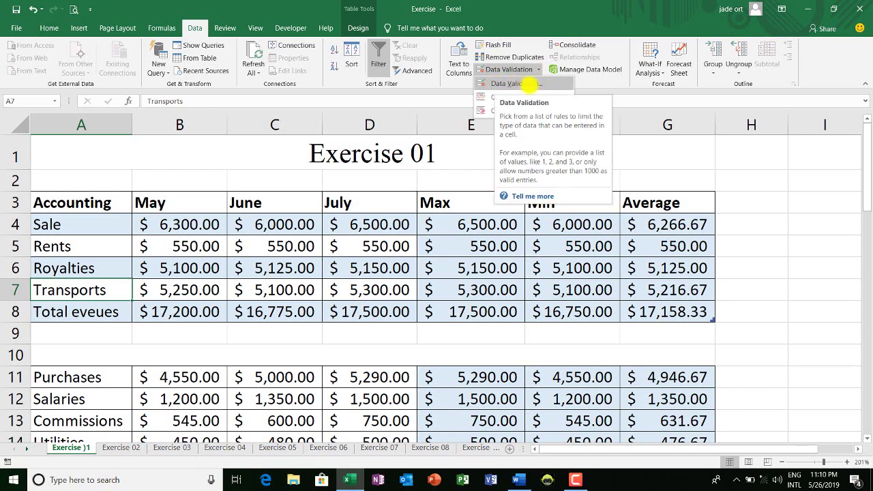
pyautogui.click(530, 82)
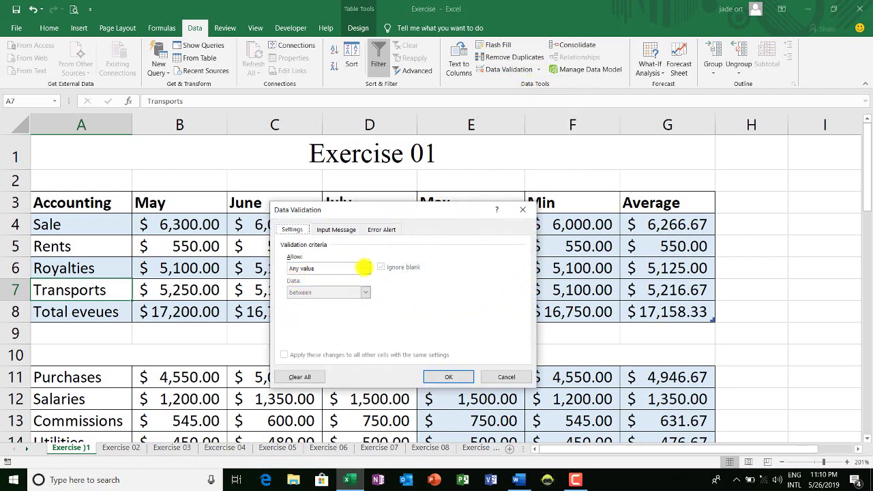
pyautogui.click(365, 268)
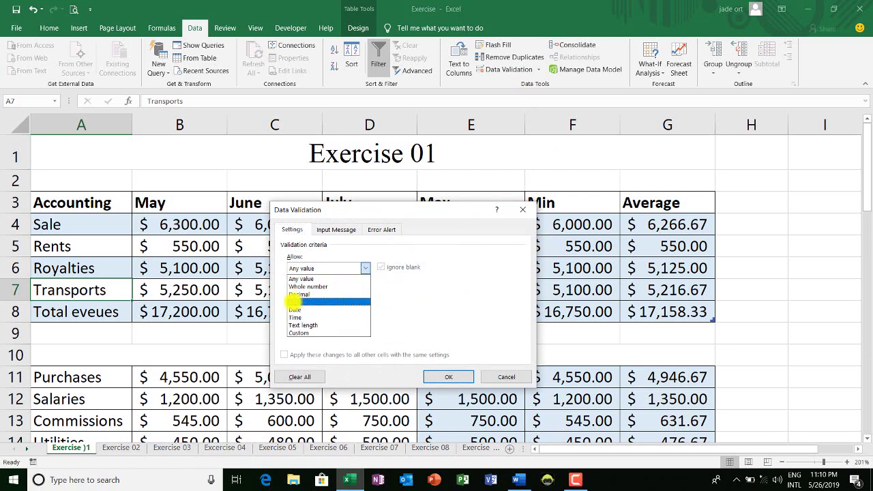
pyautogui.click(293, 301)
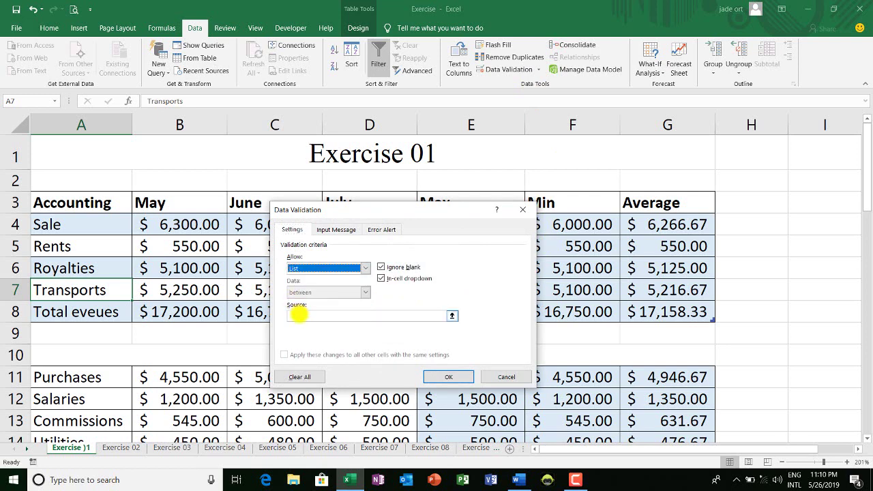
pyautogui.click(298, 315)
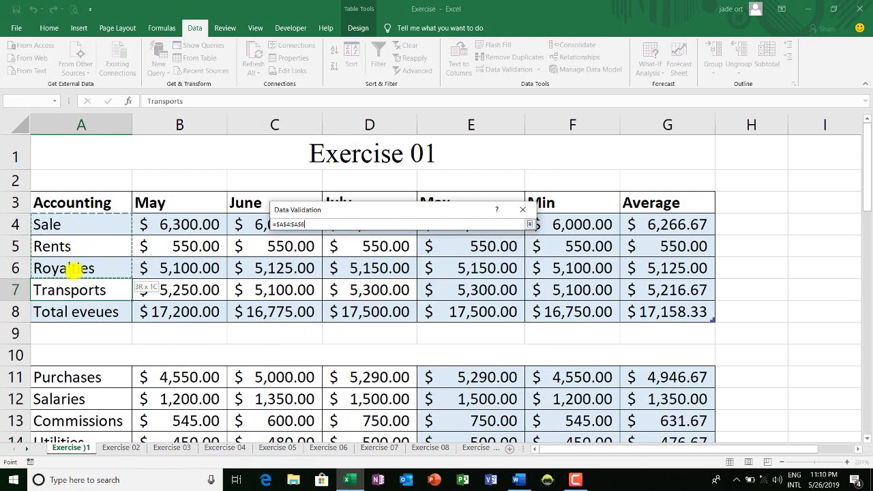
pyautogui.moveTo(74, 218); pyautogui.dragTo(74, 289)
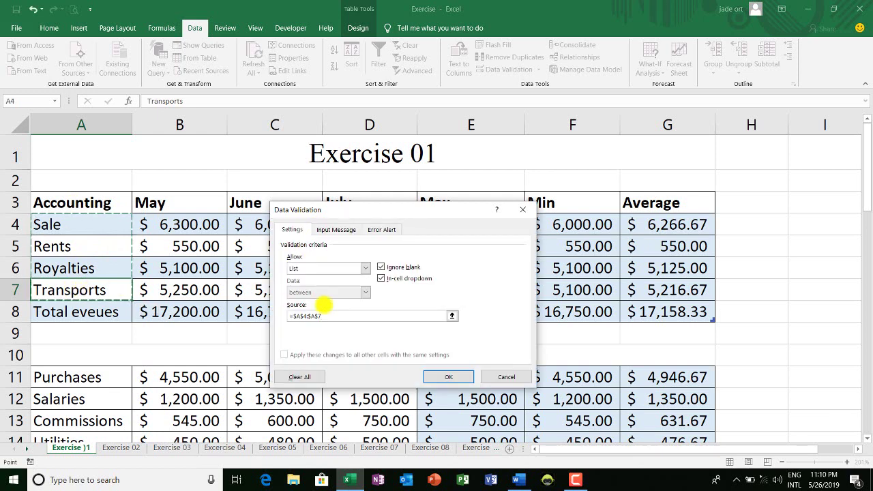
pyautogui.click(449, 377)
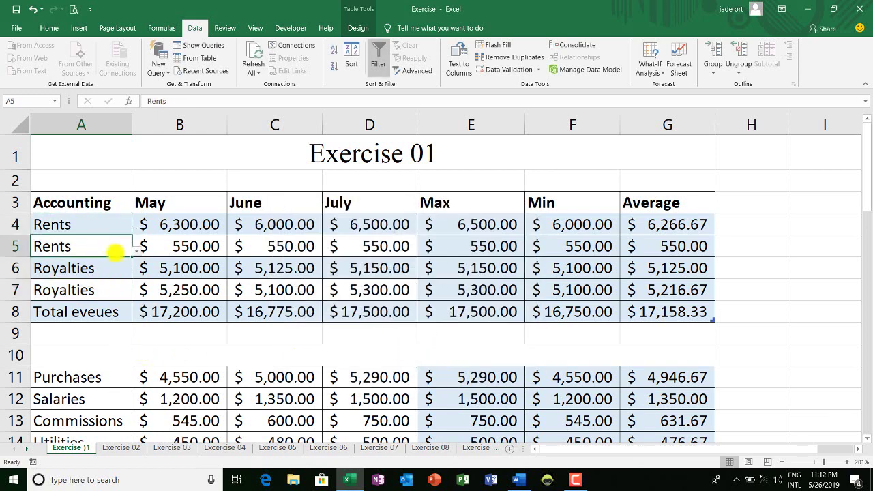
# Step: Open A4's choices, then set A5 to Royalties and A6 to Rents from their dropdowns
pyautogui.click(111, 224)
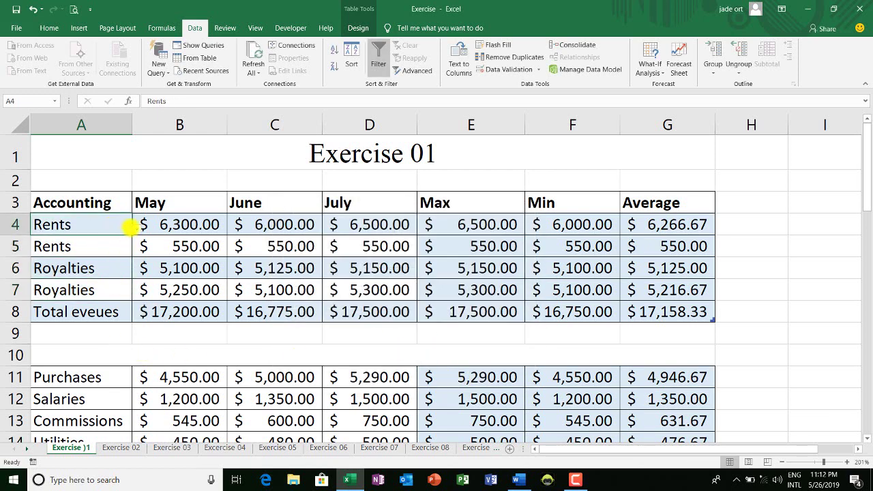
pyautogui.click(137, 229)
pyautogui.click(116, 243)
pyautogui.click(130, 251)
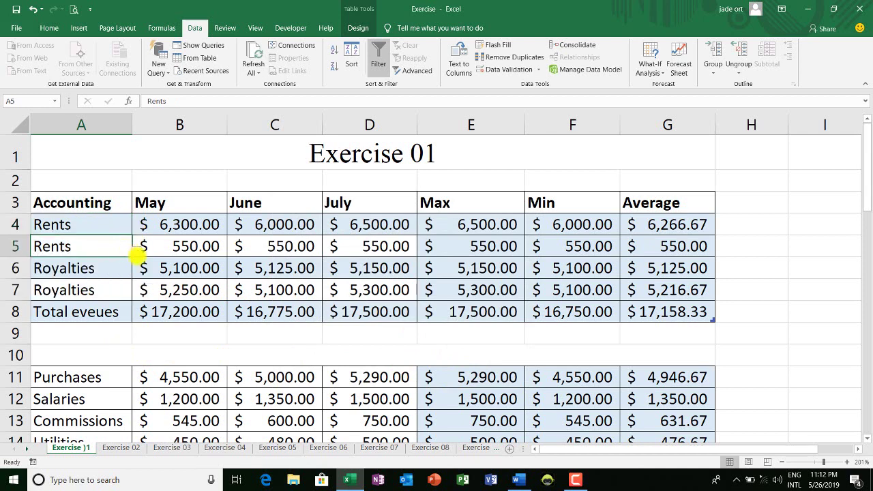
pyautogui.click(137, 251)
pyautogui.click(64, 295)
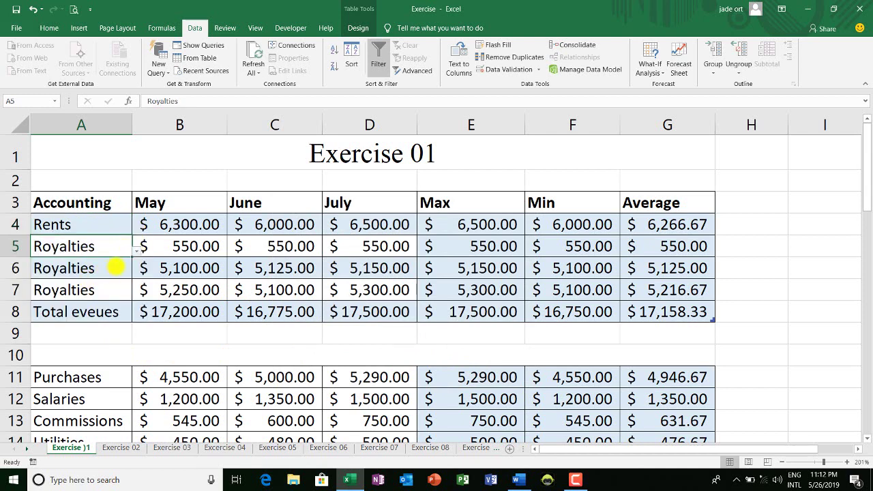
pyautogui.click(116, 268)
pyautogui.click(137, 271)
pyautogui.click(60, 289)
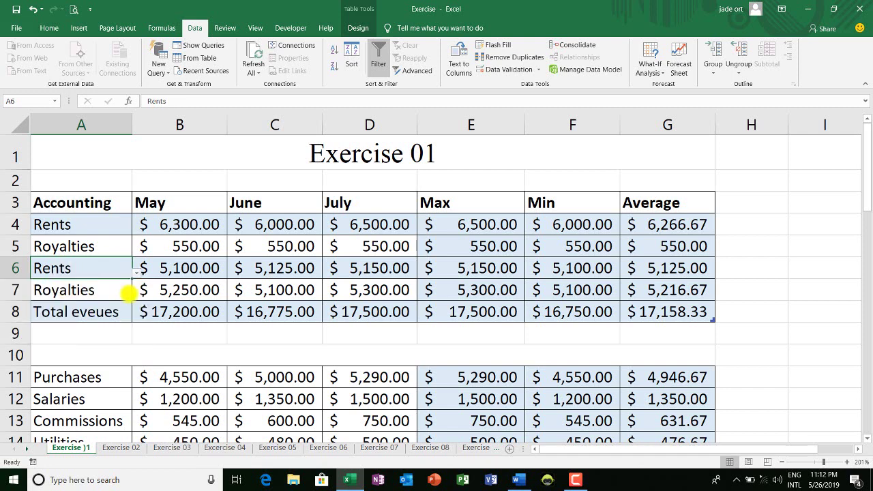
# Step: Set A7 to Royalties from its dropdown, then reselect A4 and A6
pyautogui.click(126, 289)
pyautogui.click(137, 297)
pyautogui.click(128, 290)
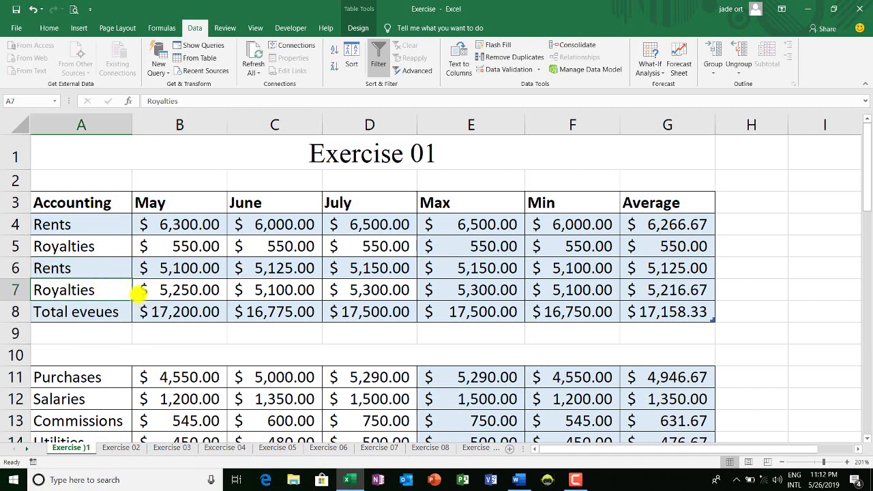
pyautogui.click(137, 295)
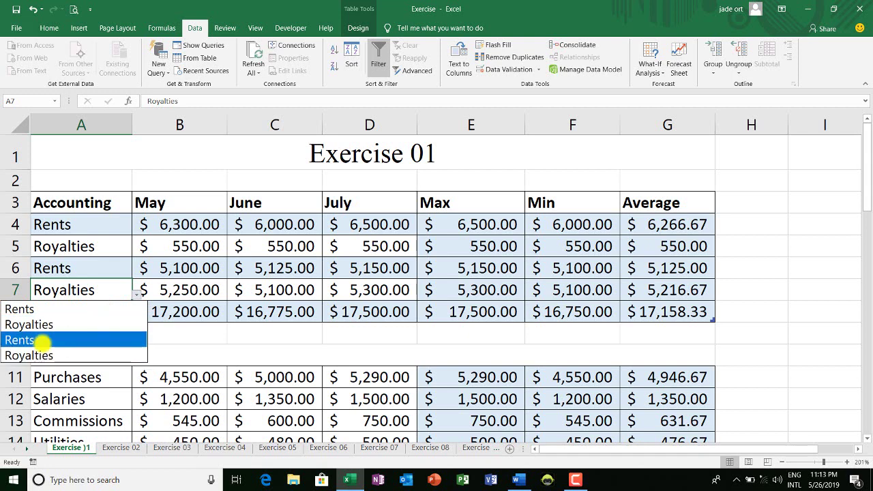
pyautogui.click(39, 339)
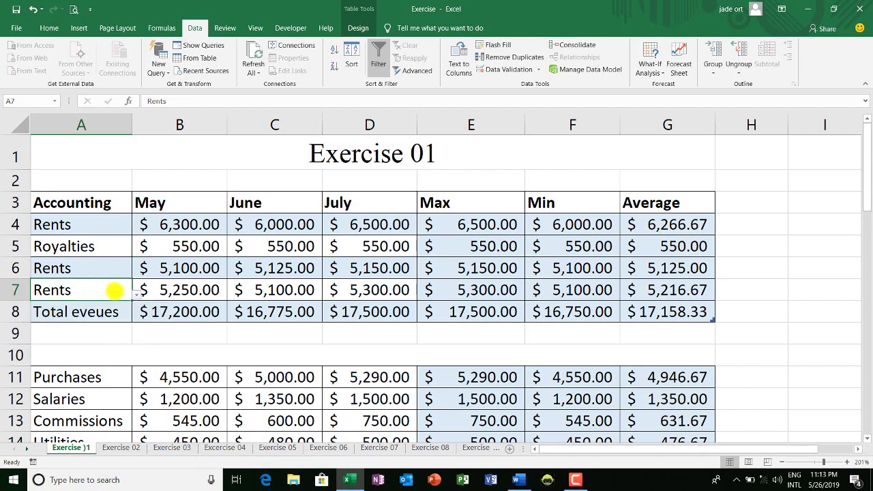
pyautogui.click(136, 294)
pyautogui.click(54, 322)
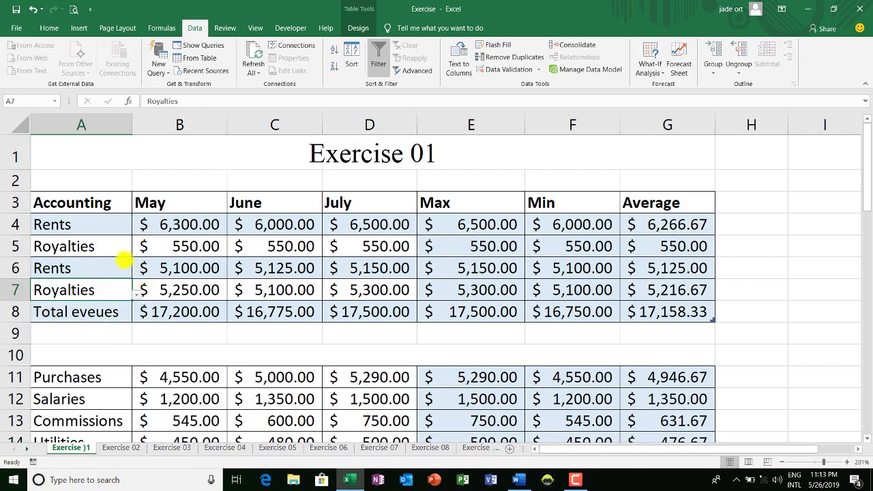
pyautogui.click(123, 247)
pyautogui.click(122, 220)
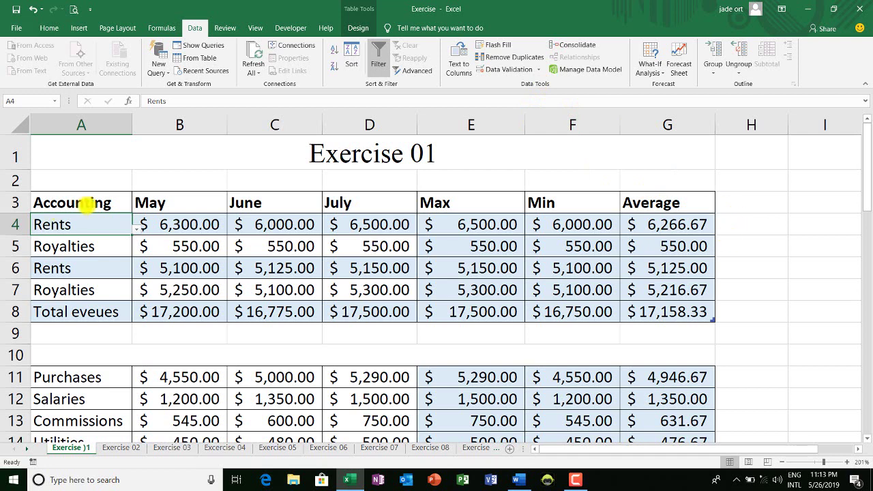
pyautogui.click(88, 270)
pyautogui.click(72, 221)
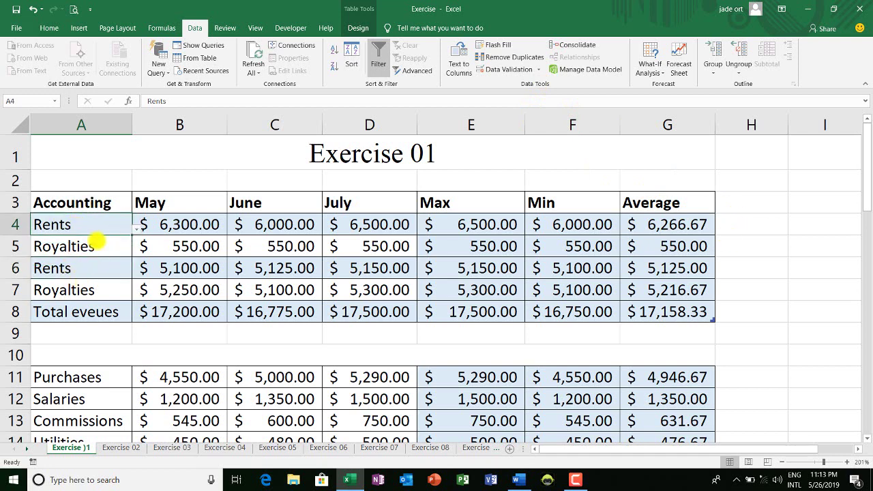
# Step: Give H3 a List data validation with source Accounting, May, June, July, Max, Min, Average
pyautogui.click(755, 196)
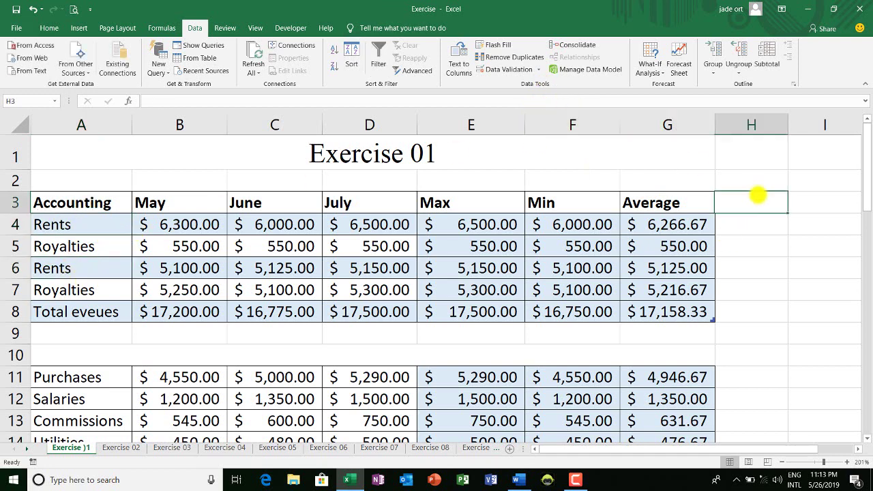
pyautogui.click(767, 242)
pyautogui.click(750, 218)
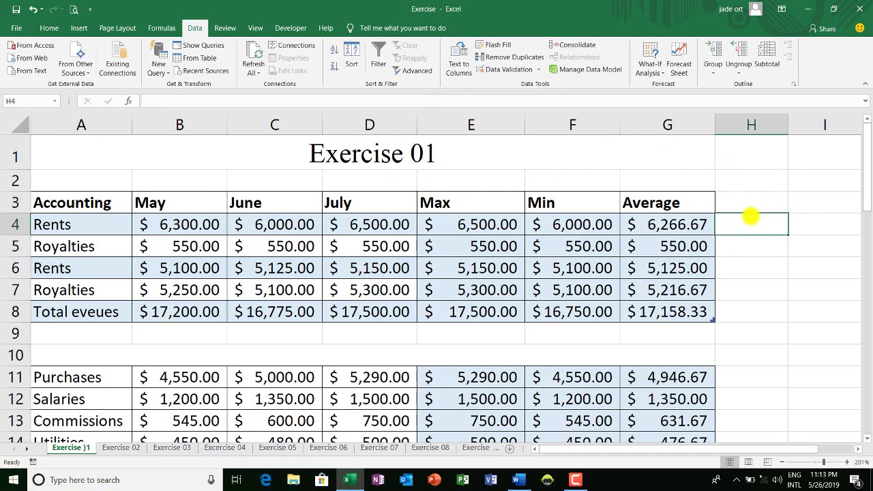
pyautogui.click(770, 203)
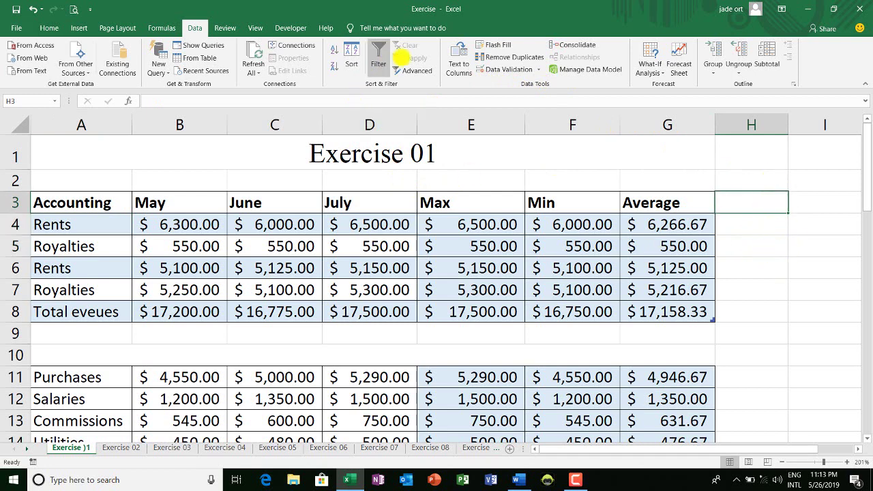
pyautogui.click(538, 70)
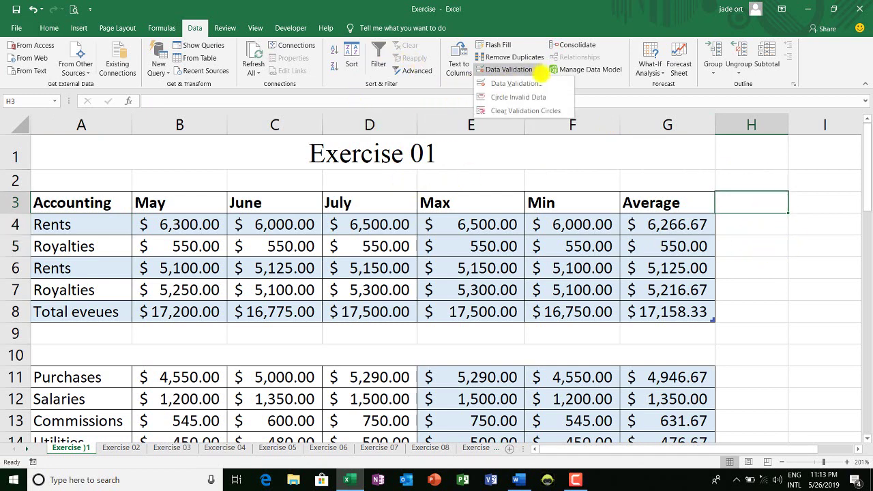
pyautogui.click(505, 84)
pyautogui.moveTo(375, 202); pyautogui.dragTo(244, 145)
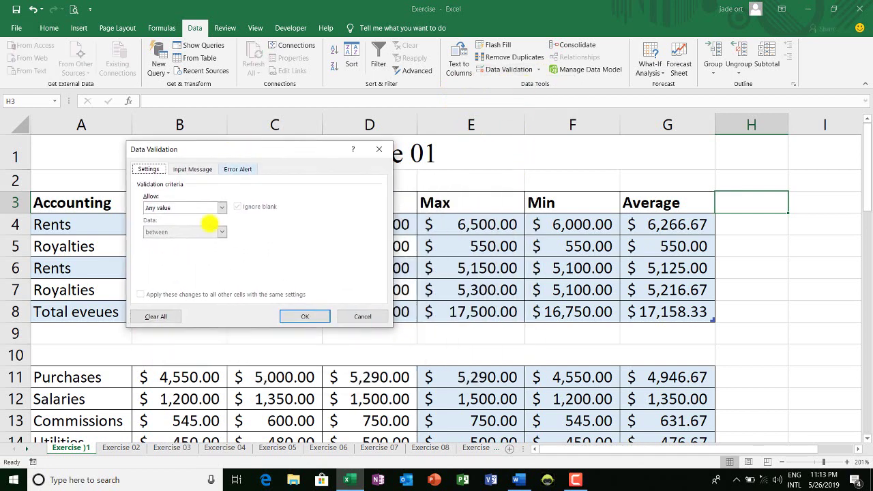
pyautogui.click(164, 207)
pyautogui.click(154, 239)
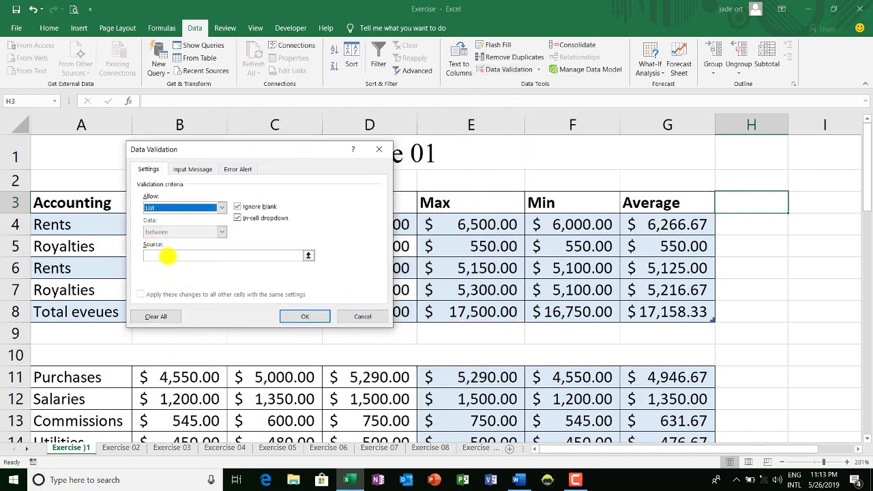
pyautogui.click(166, 253)
pyautogui.moveTo(219, 145)
pyautogui.mouseDown()
pyautogui.moveTo(347, 266)
pyautogui.moveTo(359, 262)
pyautogui.mouseUp()
pyautogui.write('Accounting,May,June,July,Ma')
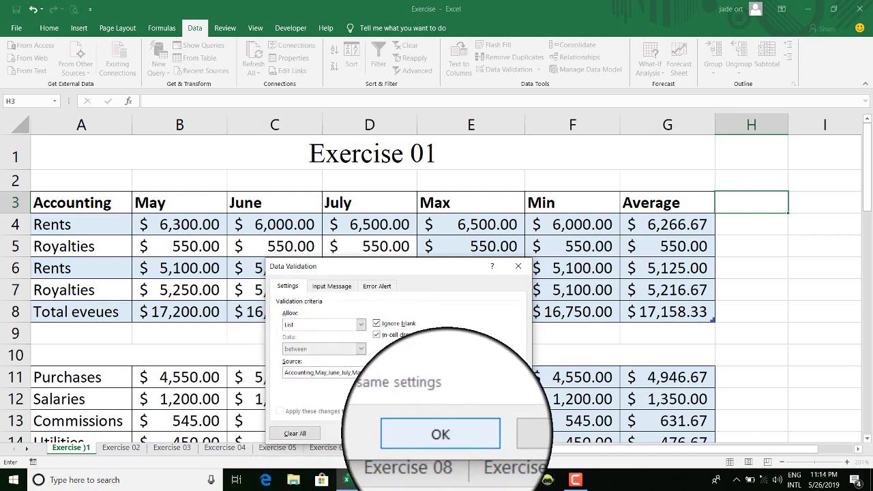
pyautogui.press('Return')
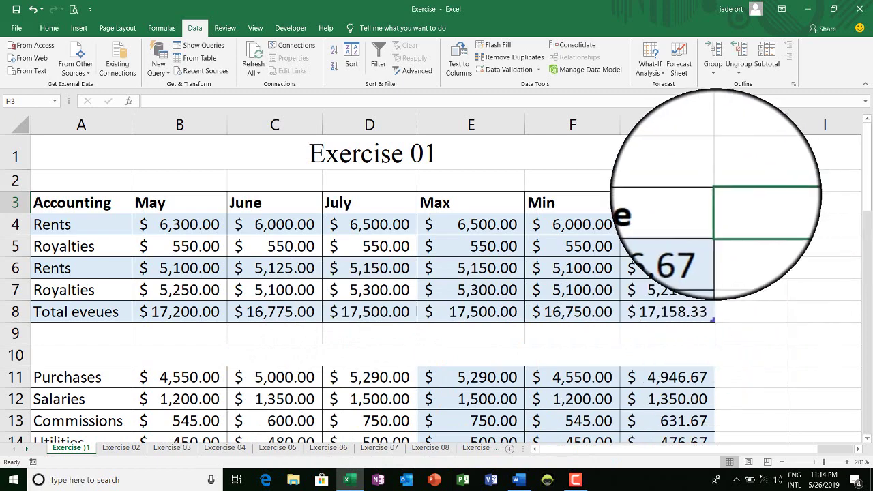
# Step: Try H3's drop-down by picking Max, then Accounting, then Min
pyautogui.click(750, 246)
pyautogui.click(762, 203)
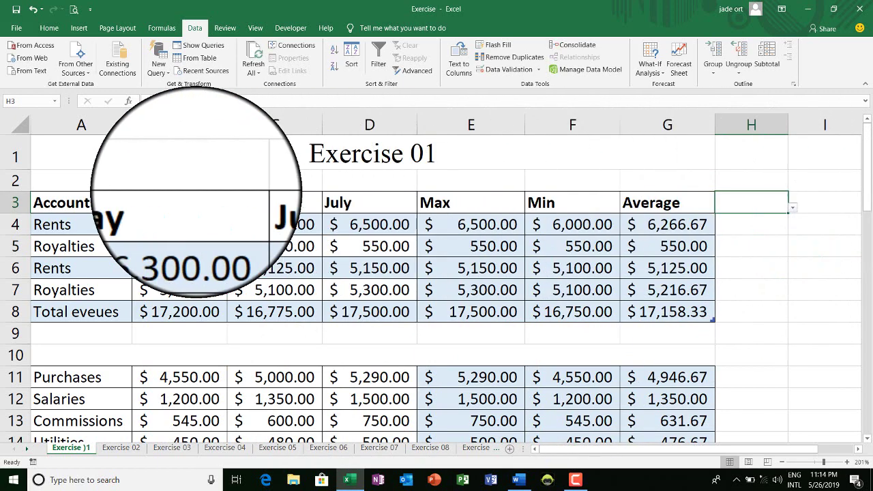
pyautogui.click(792, 207)
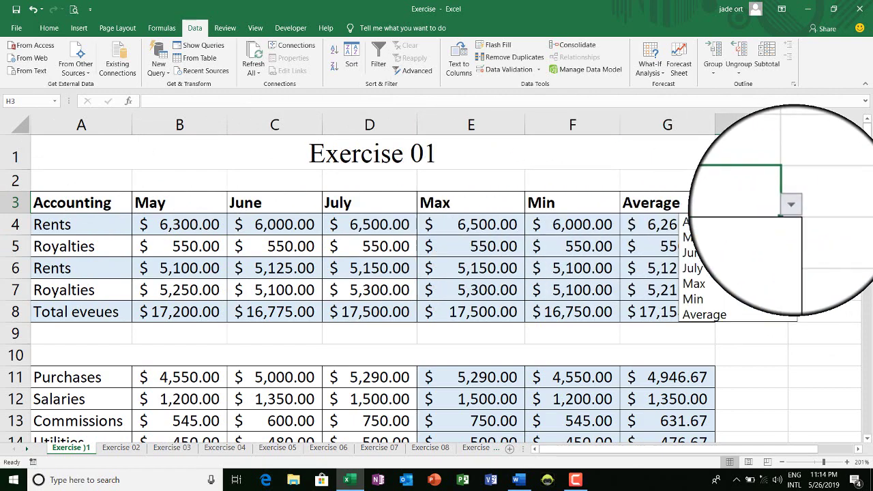
pyautogui.click(703, 263)
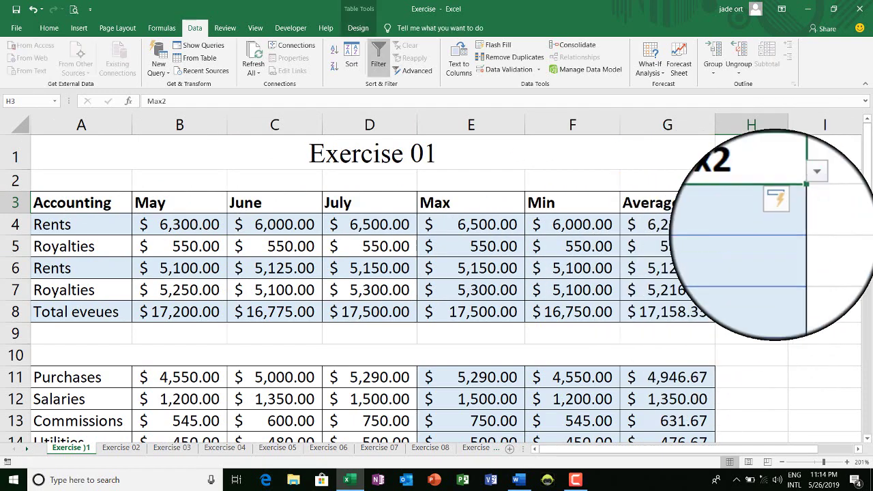
pyautogui.click(792, 207)
pyautogui.click(723, 220)
pyautogui.write('Accounting2')
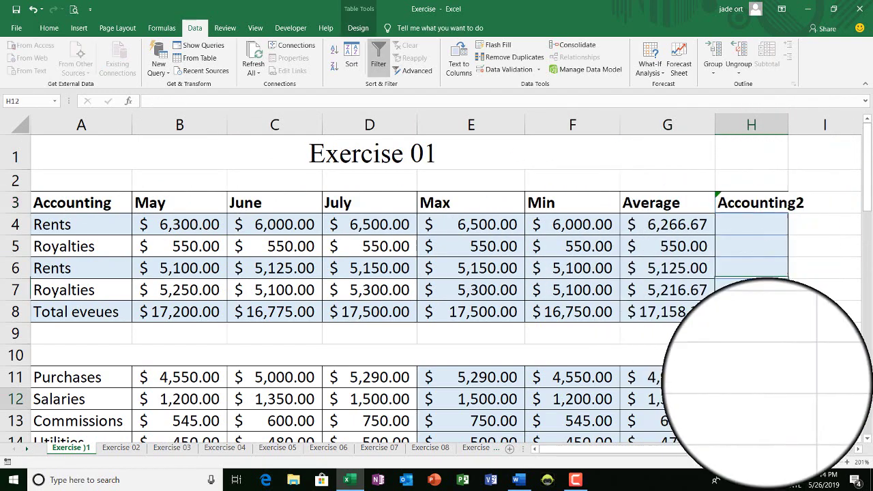
pyautogui.click(793, 207)
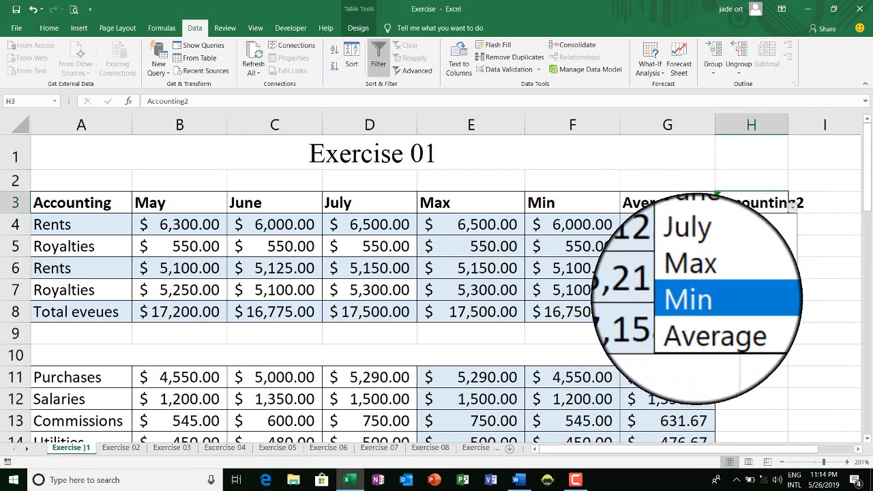
pyautogui.click(689, 274)
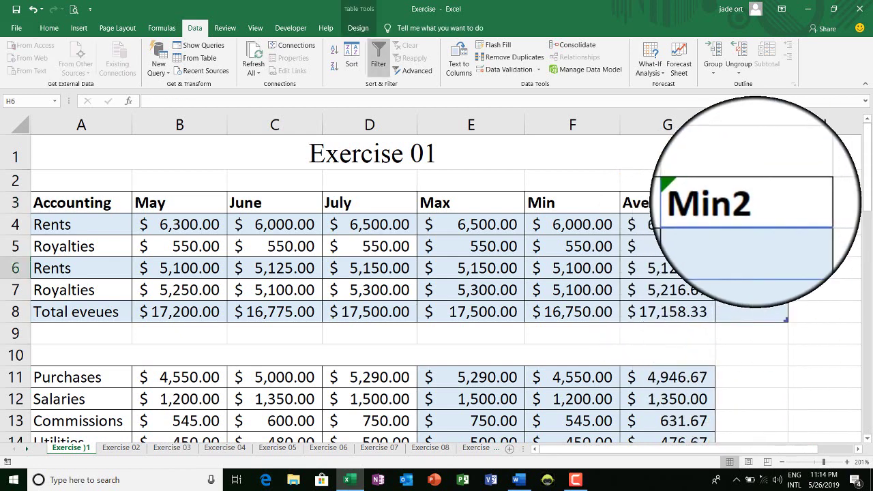
# Step: Re-enter Min2 in H3, cancel the validation error, and select column H
pyautogui.doubleClick(777, 205)
pyautogui.press('Return')
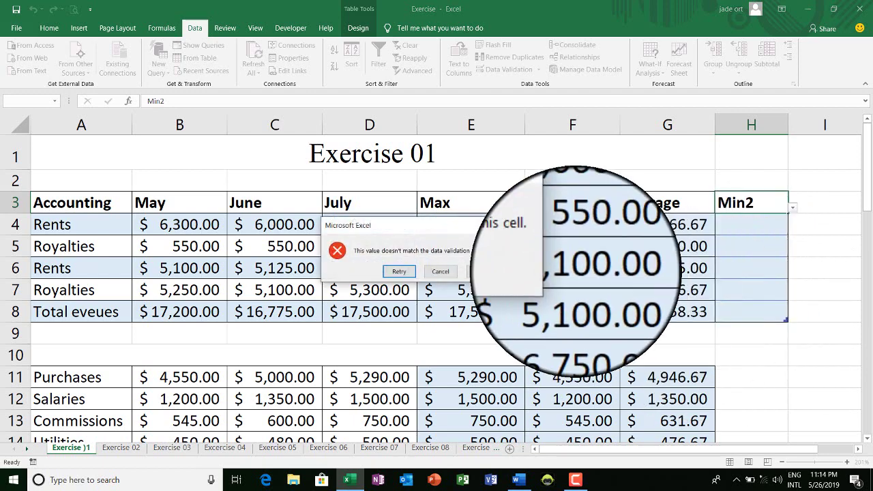
pyautogui.click(440, 322)
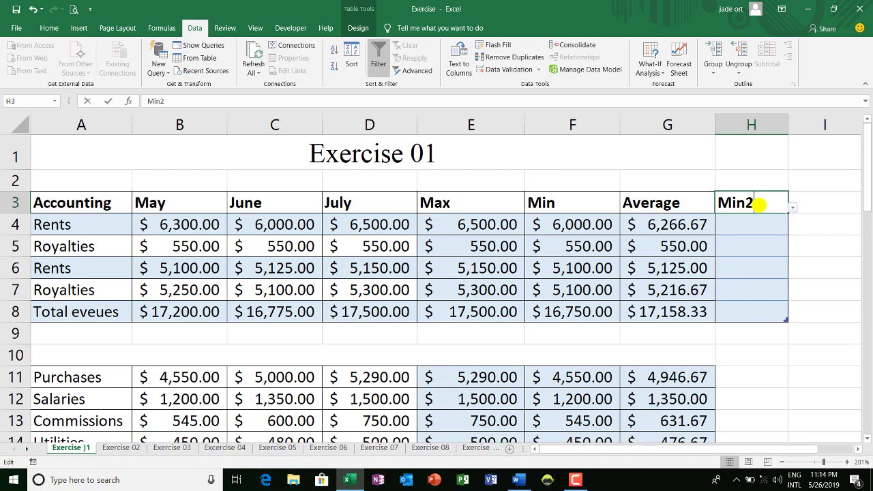
pyautogui.press('Return')
pyautogui.click(437, 271)
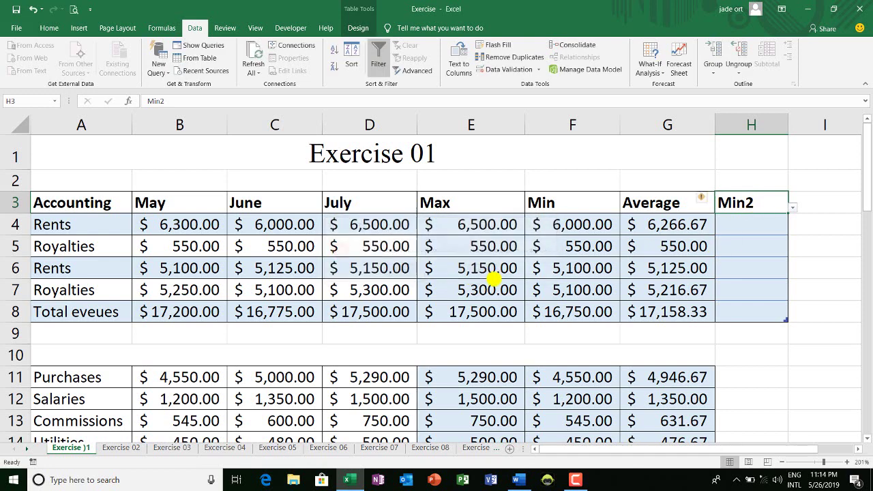
pyautogui.click(750, 124)
pyautogui.rightClick(750, 183)
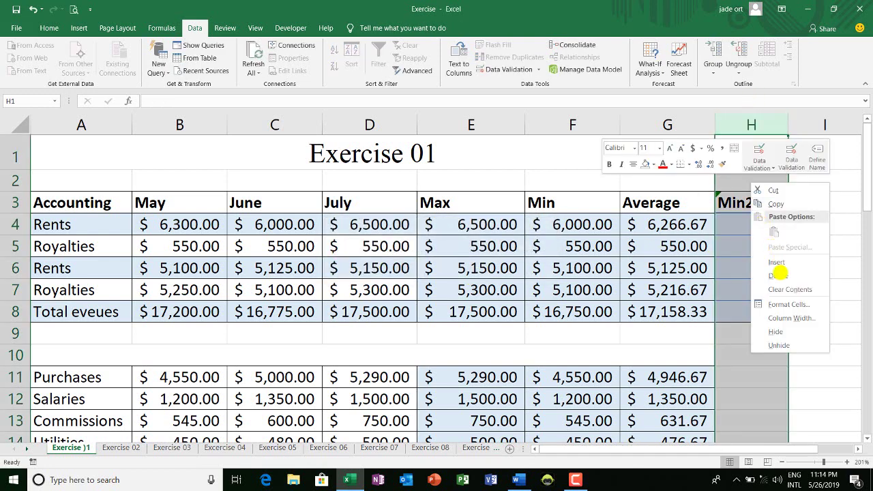
# Step: Delete the Min2 column H so the table ends at Average again
pyautogui.click(778, 275)
pyautogui.click(185, 331)
pyautogui.scroll(-2, 185, 329)
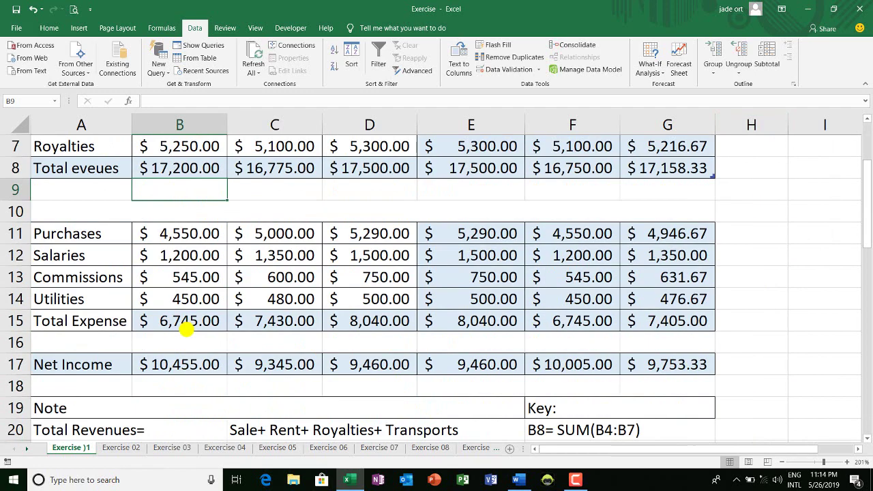
pyautogui.scroll(-1, 184, 329)
pyautogui.scroll(3, 184, 330)
# Step: Check A4's drop-down still shows Rents, then copy the labels in A4:A7
pyautogui.click(74, 221)
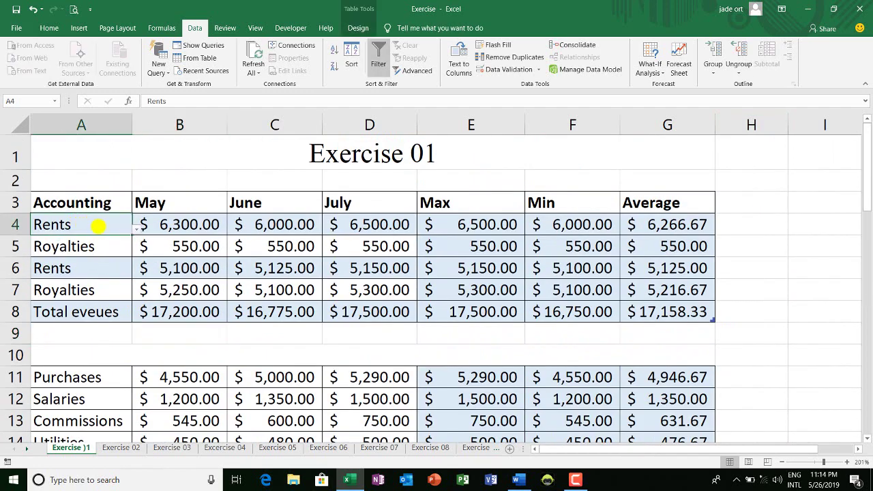
pyautogui.click(134, 232)
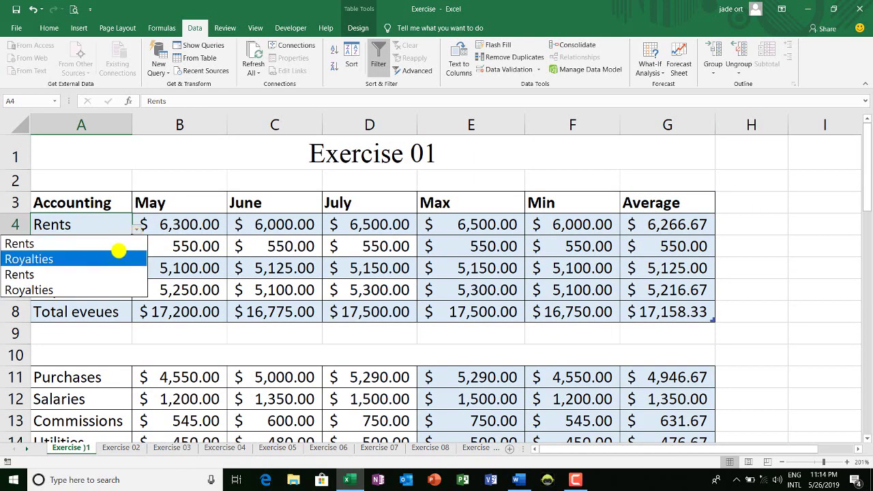
pyautogui.click(123, 239)
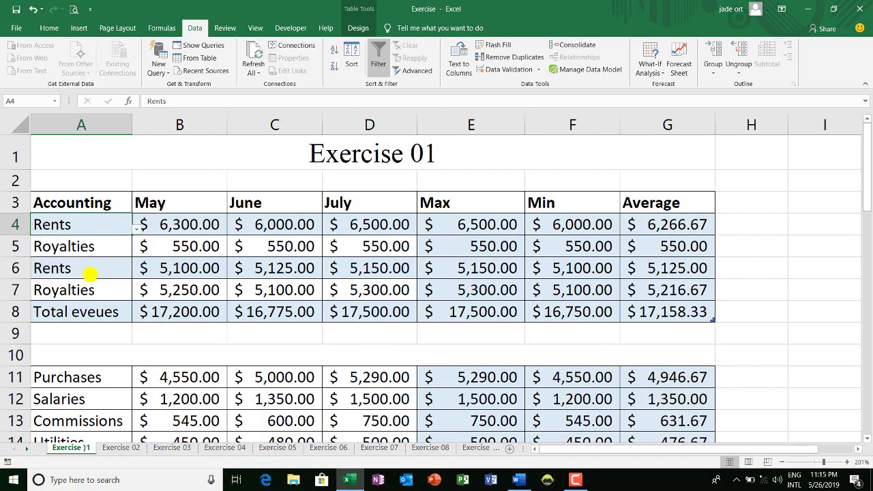
pyautogui.click(86, 270)
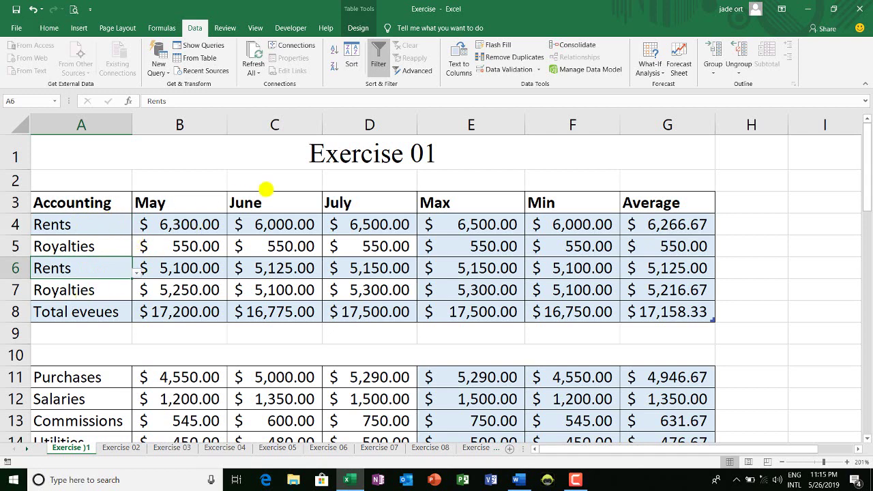
pyautogui.moveTo(66, 229); pyautogui.dragTo(65, 290)
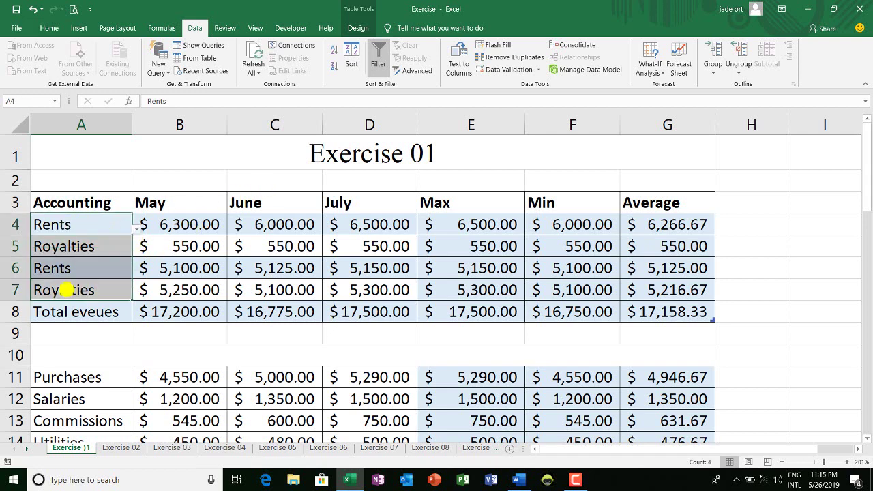
pyautogui.rightClick(66, 291)
pyautogui.click(94, 38)
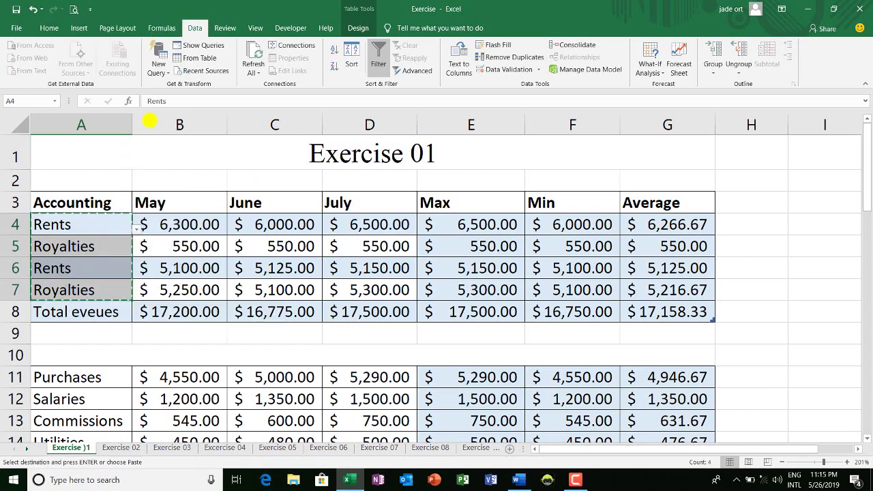
# Step: Paste Rents, Royalties, Rents, Royalties into the blank Word document, each on its own line
pyautogui.click(517, 480)
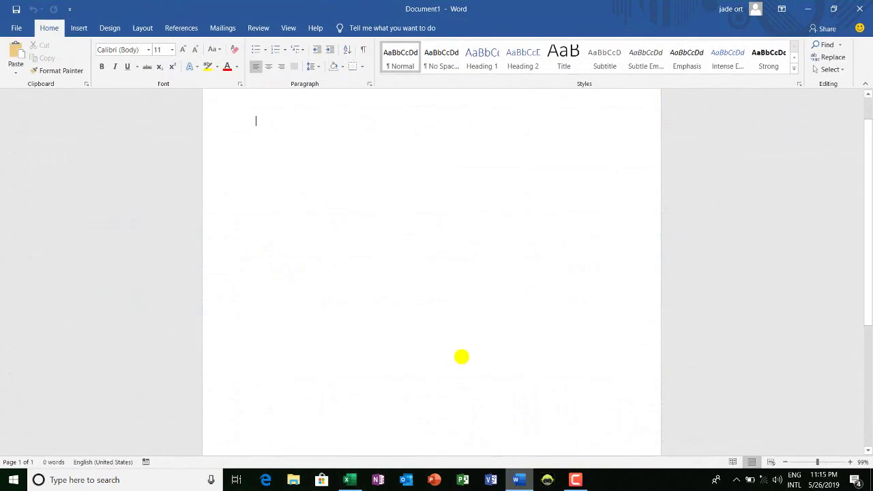
pyautogui.rightClick(266, 176)
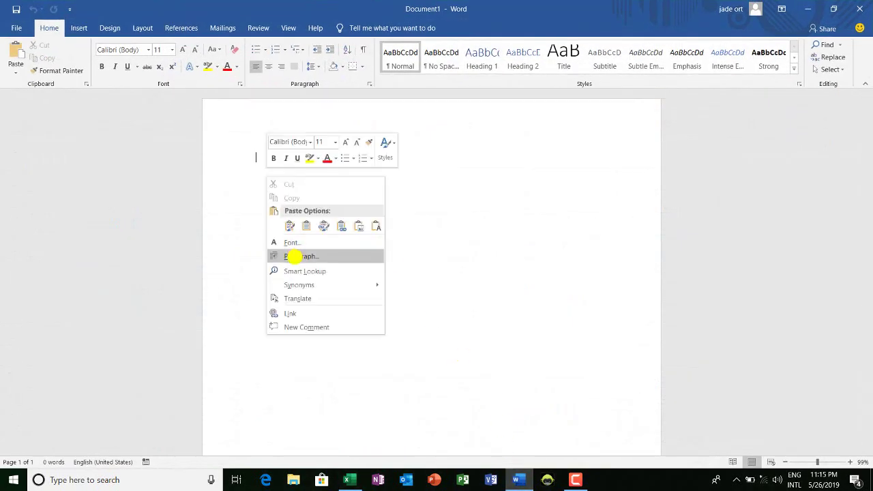
pyautogui.click(386, 246)
pyautogui.hotkey('ctrl', 'v')
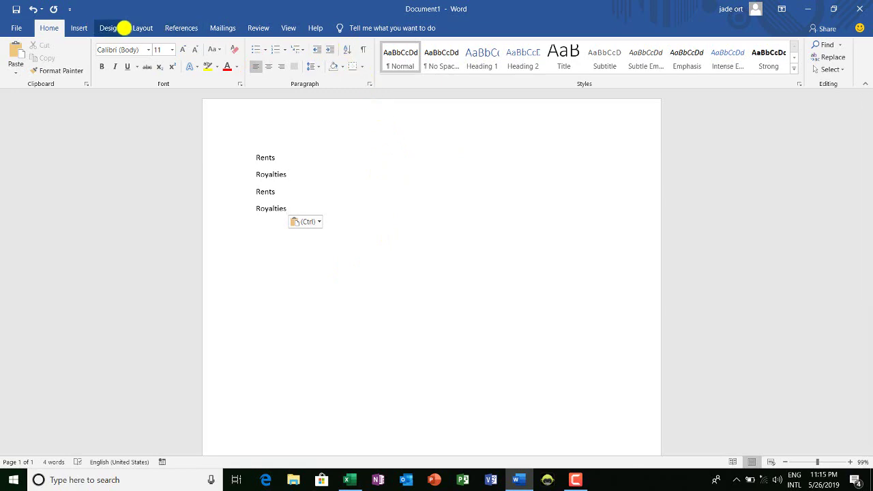
pyautogui.click(123, 27)
pyautogui.click(227, 27)
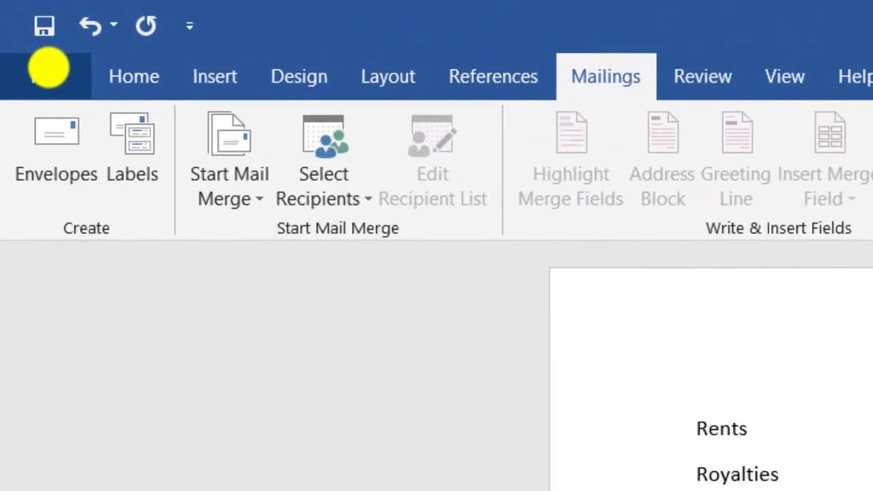
# Step: Tick Developer under File > Options > Customize Ribbon and display the Developer tools
pyautogui.click(49, 67)
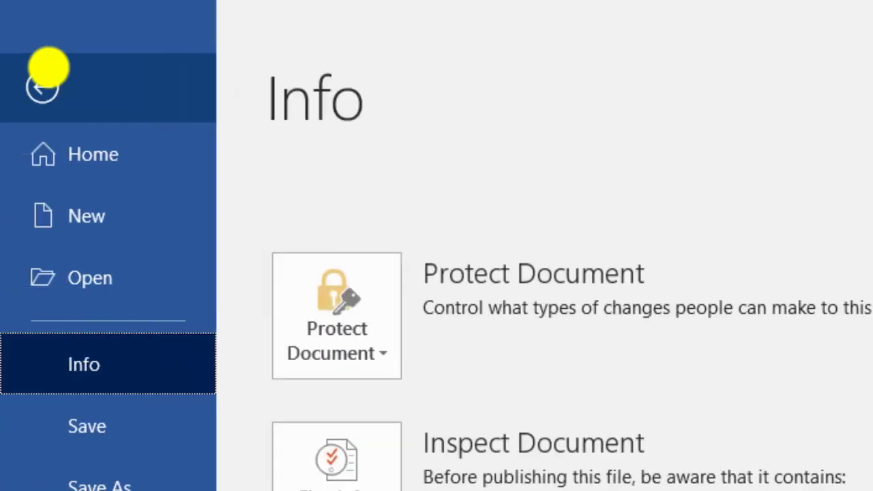
pyautogui.click(96, 382)
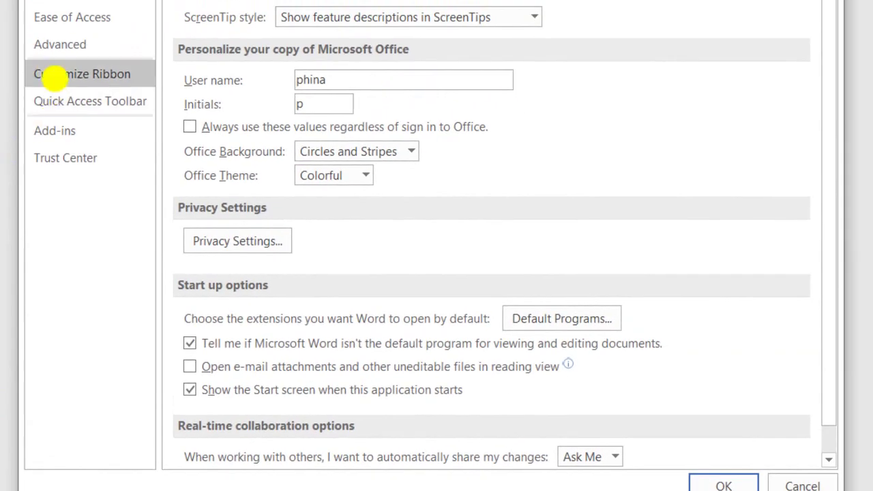
pyautogui.click(55, 75)
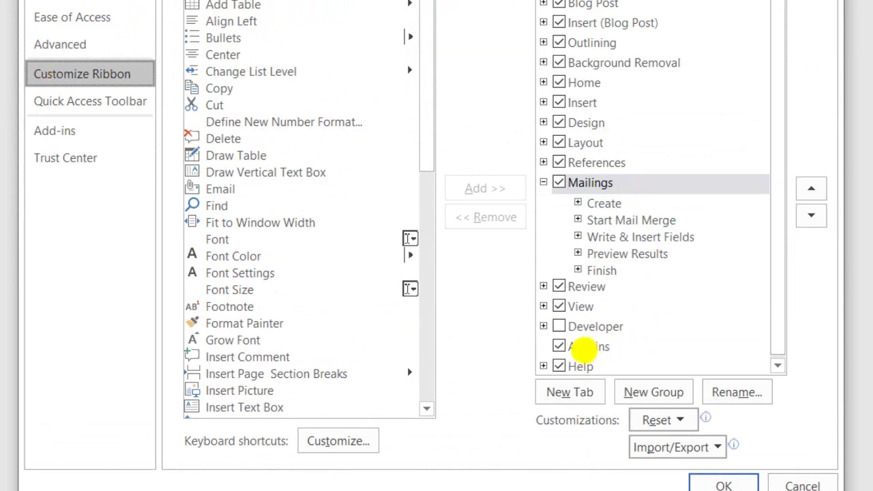
pyautogui.click(560, 326)
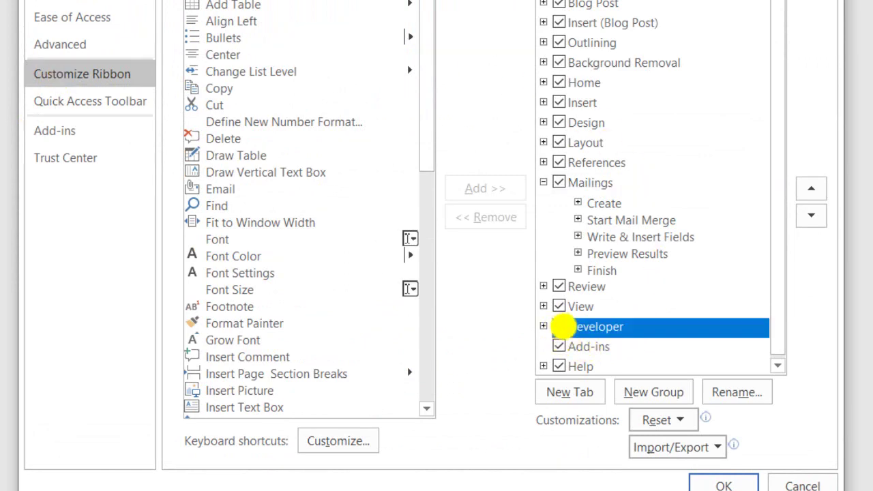
pyautogui.click(723, 484)
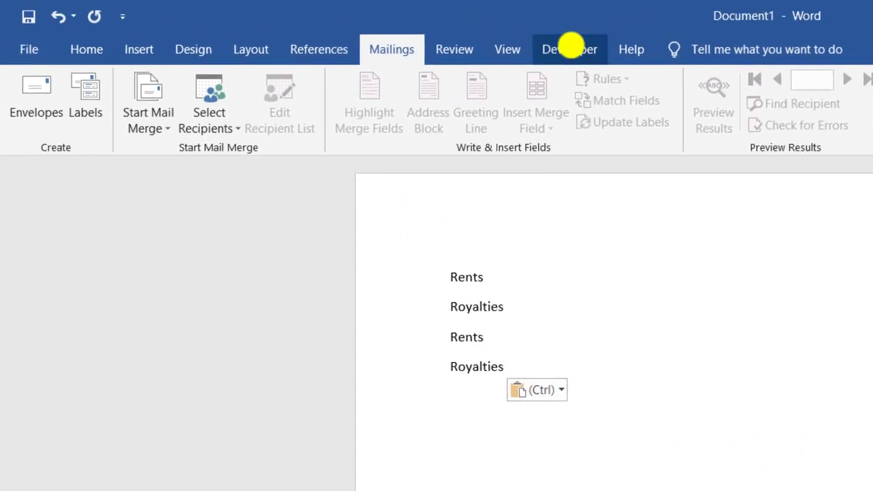
pyautogui.click(569, 47)
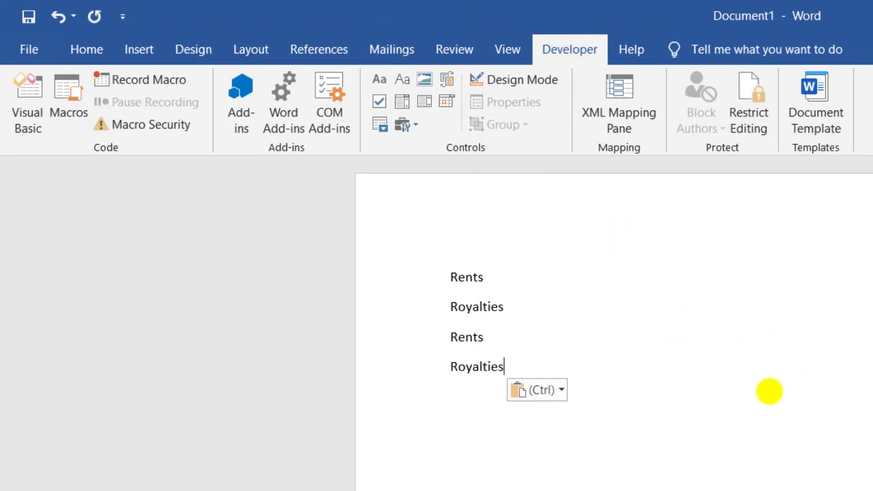
# Step: Turn on Design Mode and insert a drop-down list control after the first Rents
pyautogui.click(582, 262)
pyautogui.press('Down')
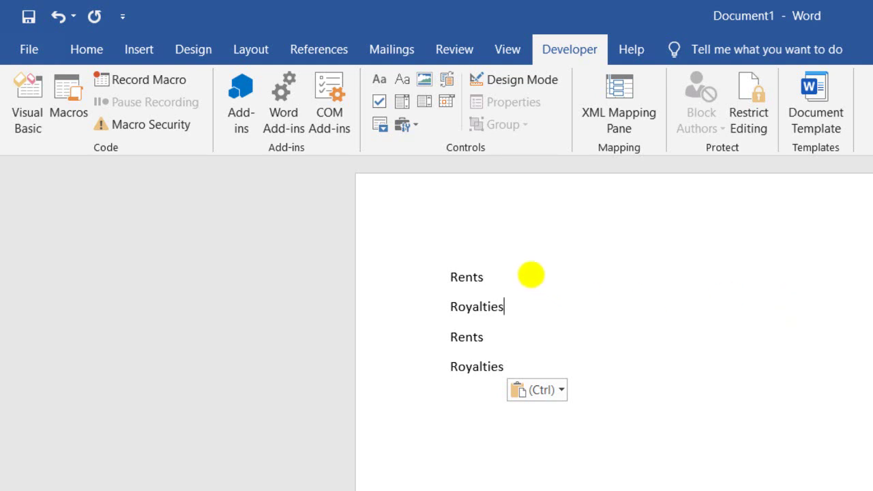
pyautogui.press('Up')
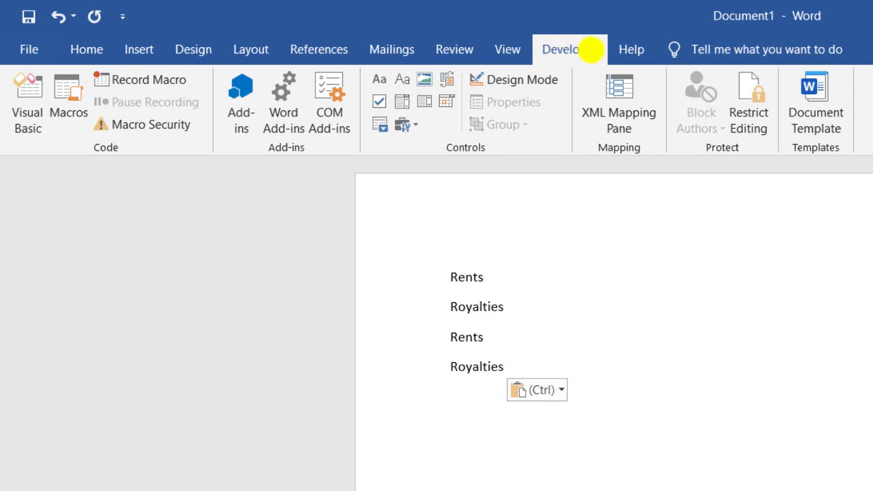
pyautogui.click(529, 80)
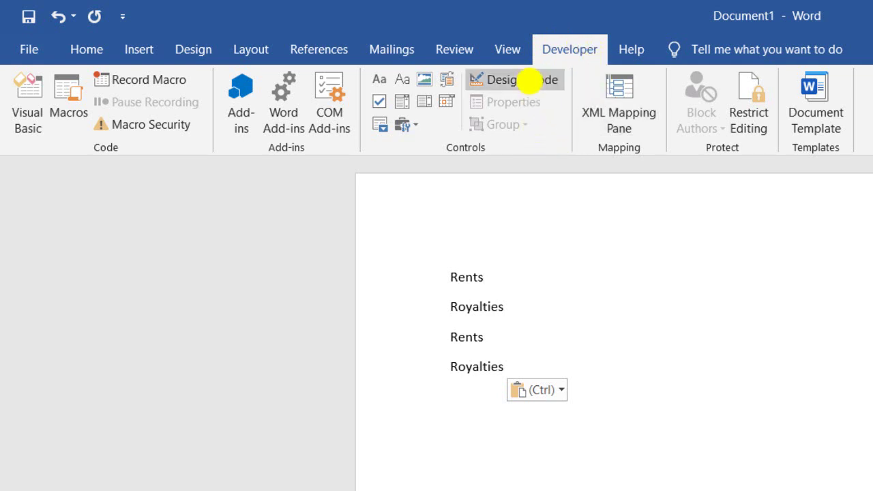
pyautogui.click(529, 80)
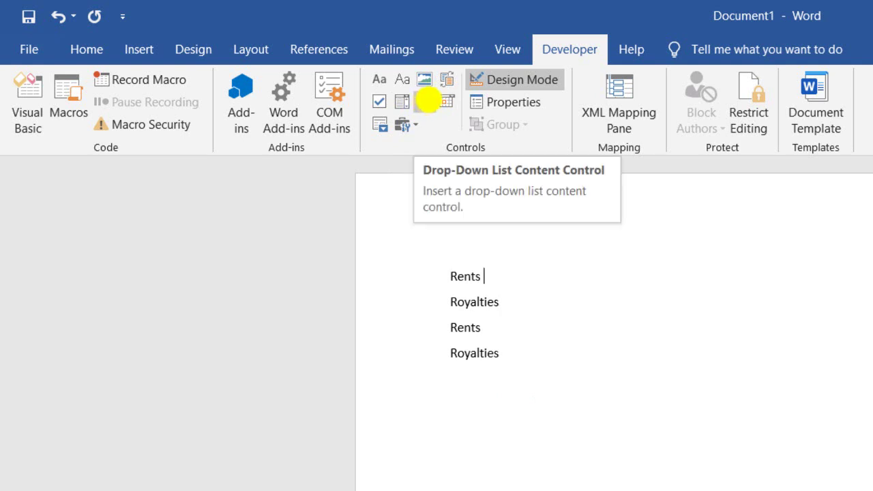
pyautogui.click(434, 101)
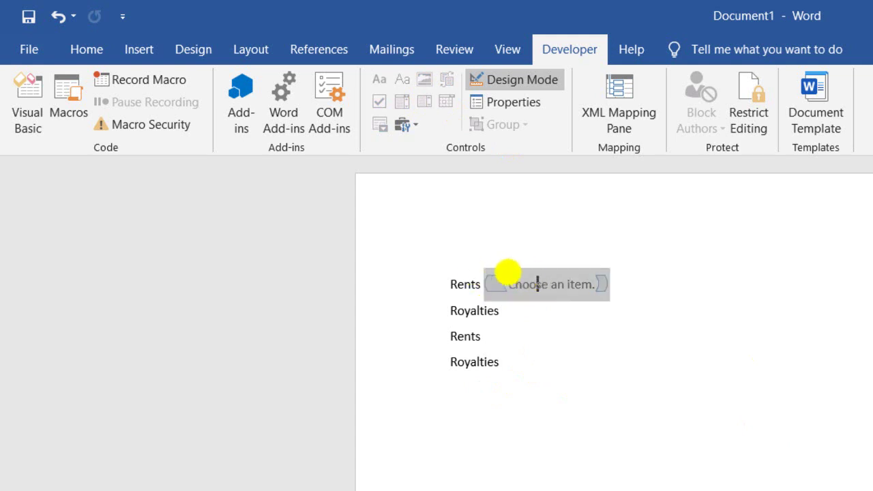
# Step: Select the 'Choose an item.' drop-down control beside the first Rents
pyautogui.click(641, 273)
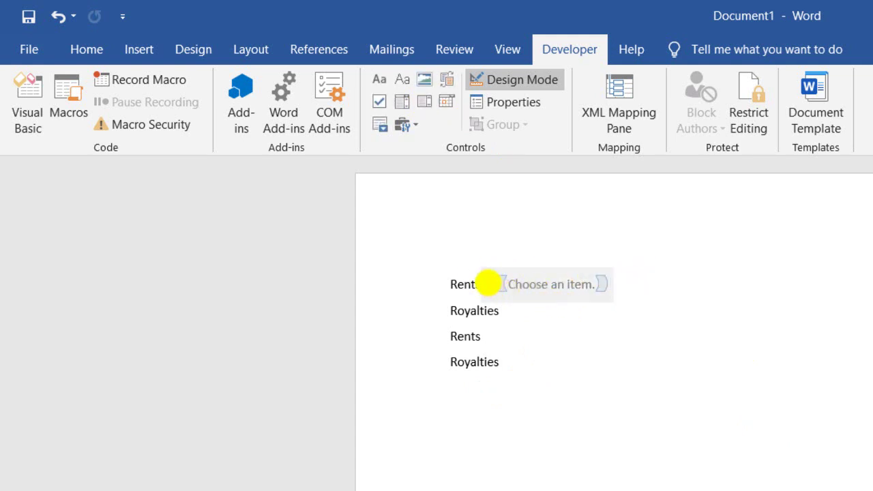
pyautogui.click(496, 282)
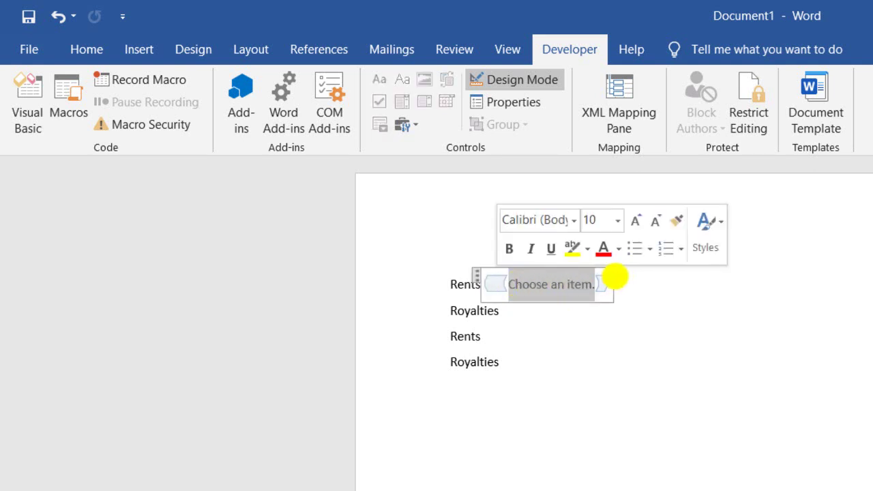
pyautogui.click(609, 382)
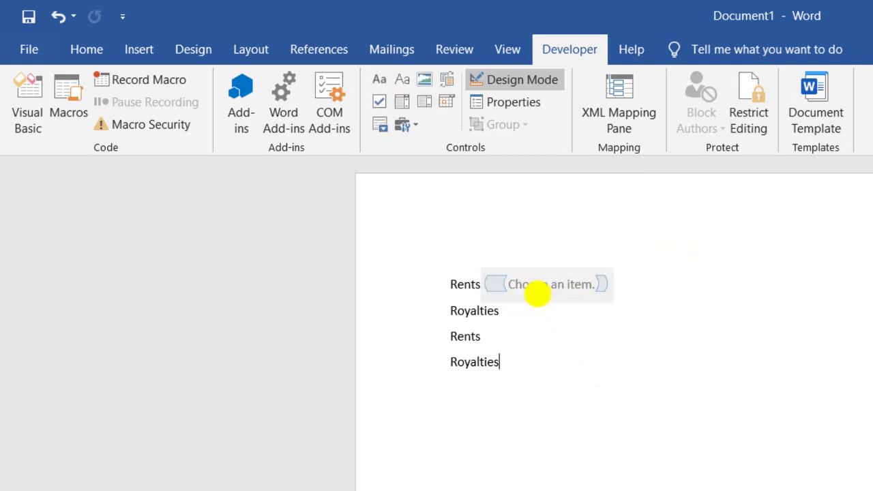
pyautogui.click(609, 309)
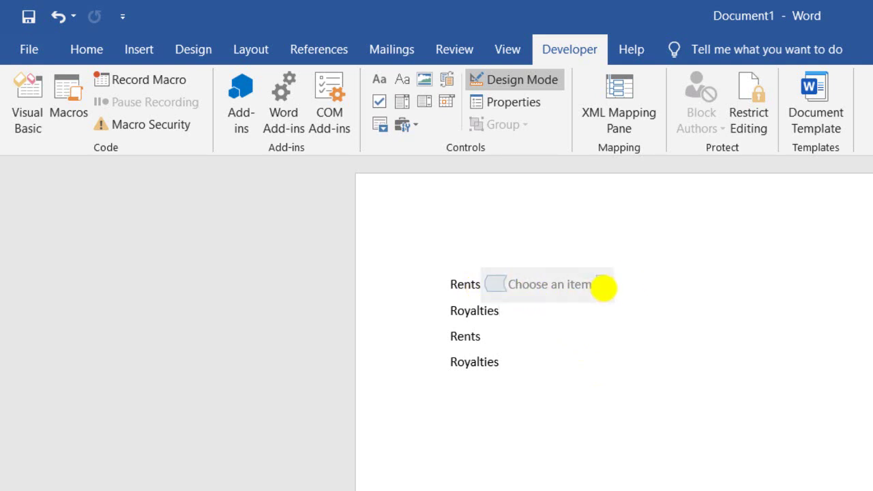
pyautogui.click(603, 288)
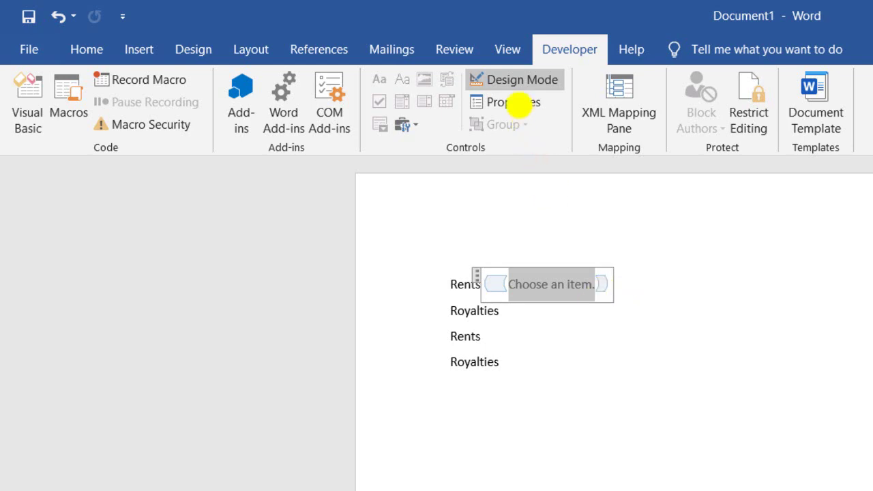
# Step: Set the control's title to Name and add the choices Rents, Royalties, Max, Min, Average
pyautogui.click(516, 103)
pyautogui.write('Name')
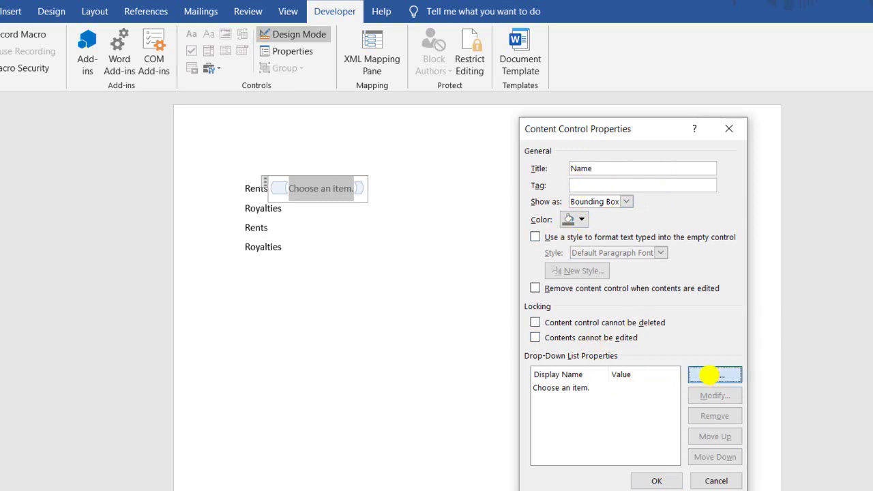
pyautogui.click(713, 375)
pyautogui.write('Rents')
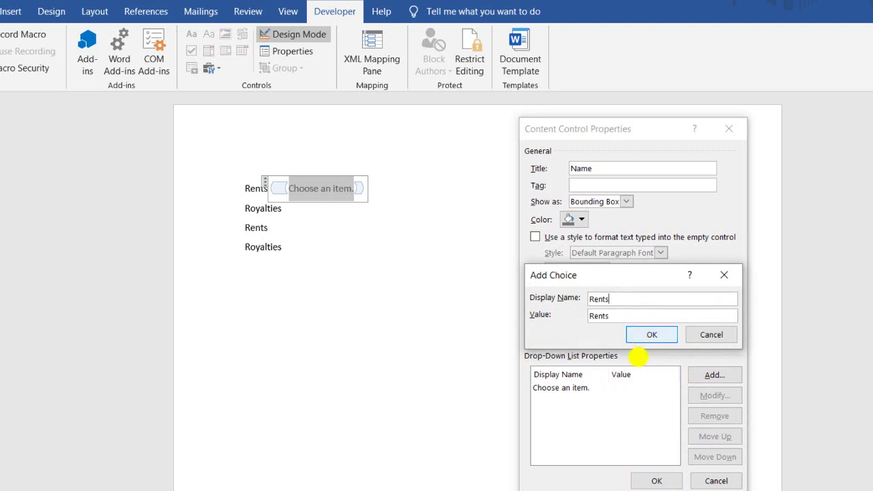
pyautogui.click(644, 334)
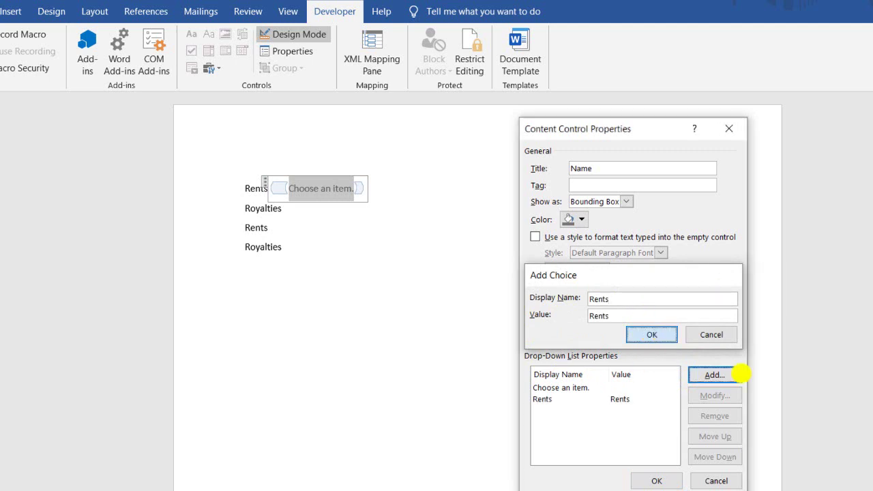
pyautogui.click(736, 374)
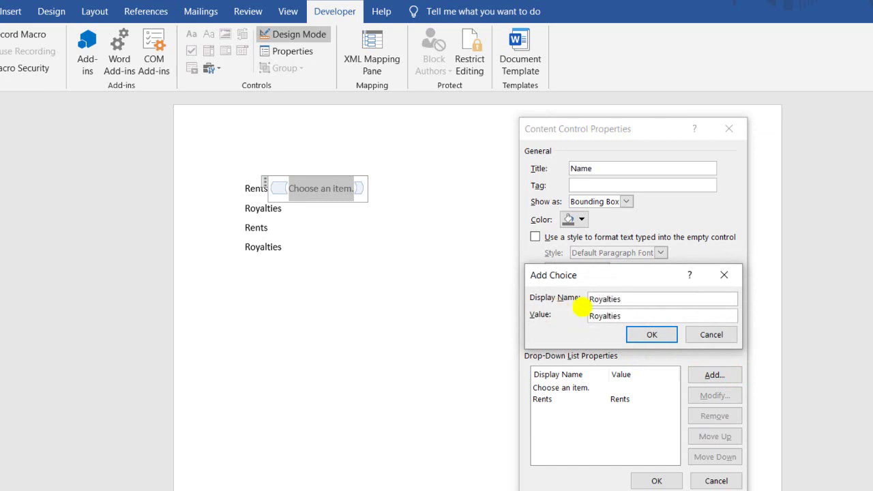
pyautogui.click(653, 334)
pyautogui.click(714, 374)
pyautogui.write('Max')
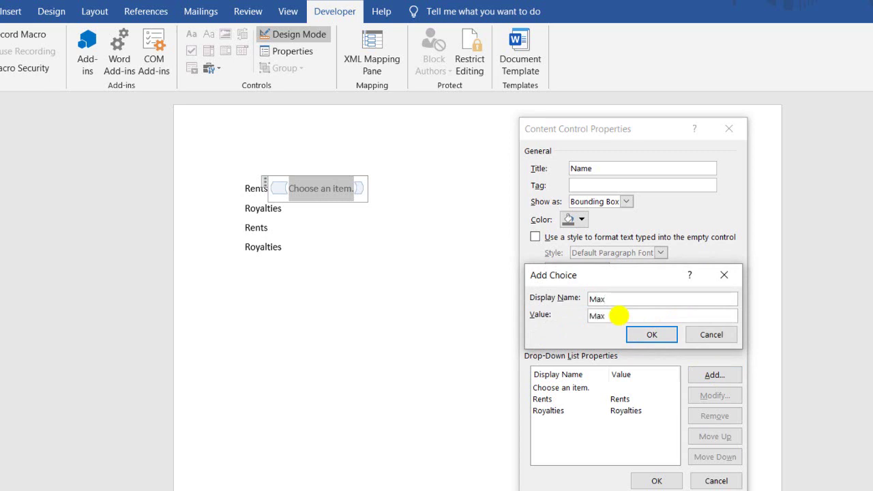
pyautogui.click(651, 334)
pyautogui.click(716, 375)
pyautogui.write('Min')
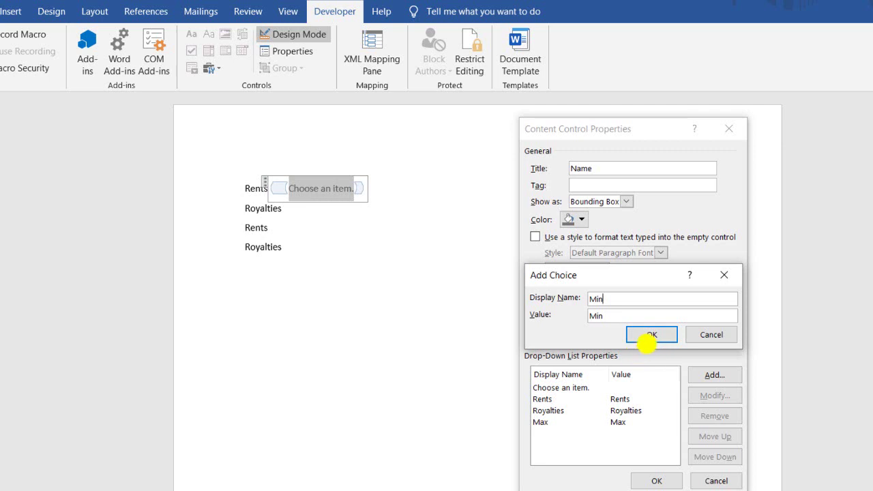
pyautogui.click(652, 334)
pyautogui.click(712, 372)
pyautogui.write('Average')
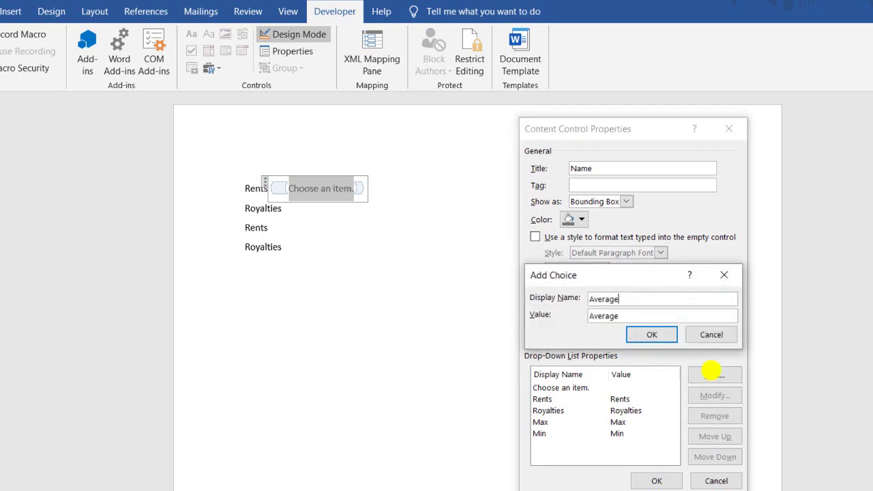
pyautogui.click(652, 334)
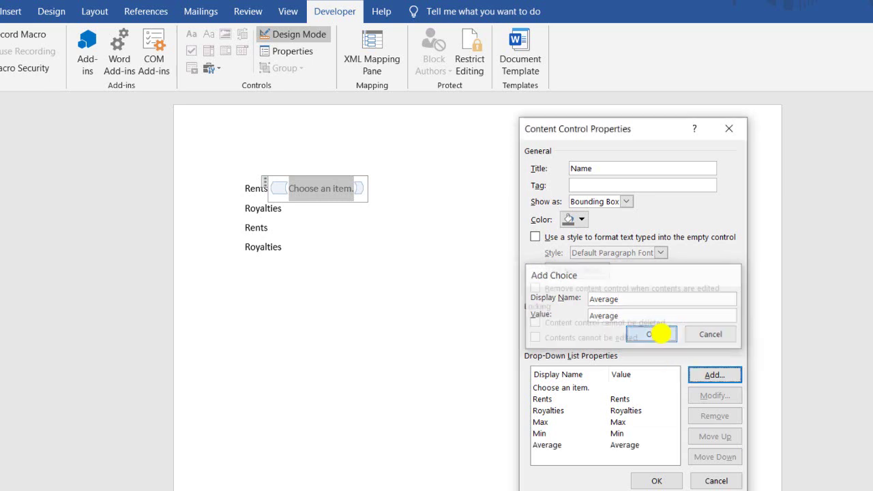
pyautogui.click(651, 480)
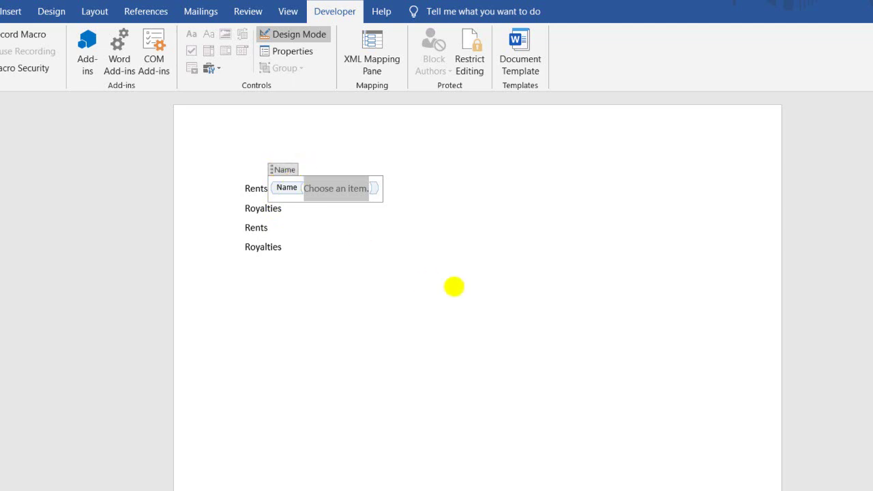
# Step: After clicking through the text and the Name control, switch Design Mode off
pyautogui.click(452, 285)
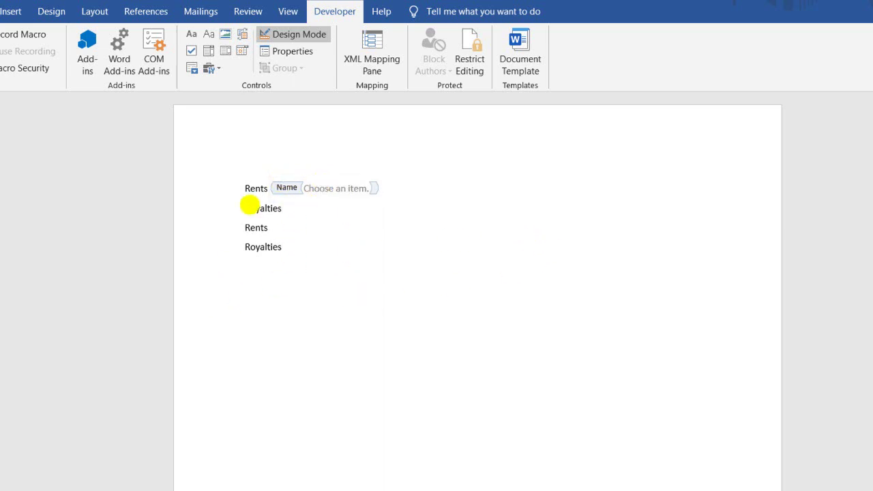
pyautogui.moveTo(219, 175); pyautogui.dragTo(239, 227)
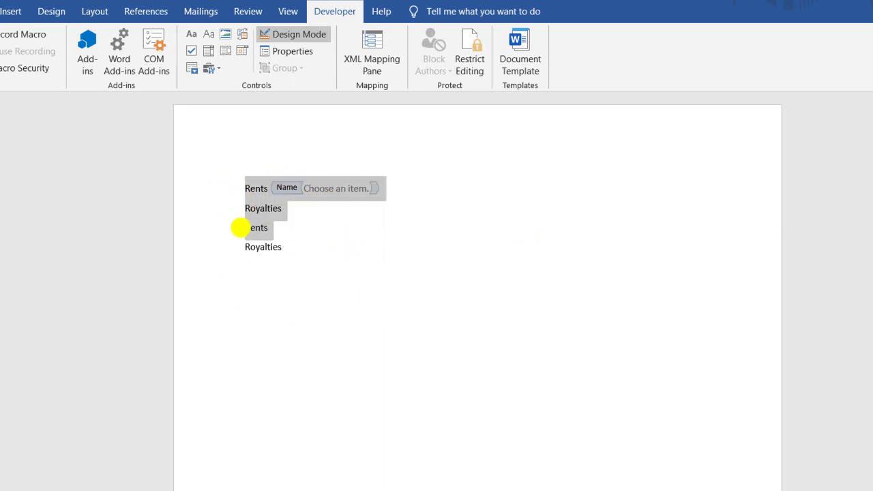
pyautogui.click(378, 231)
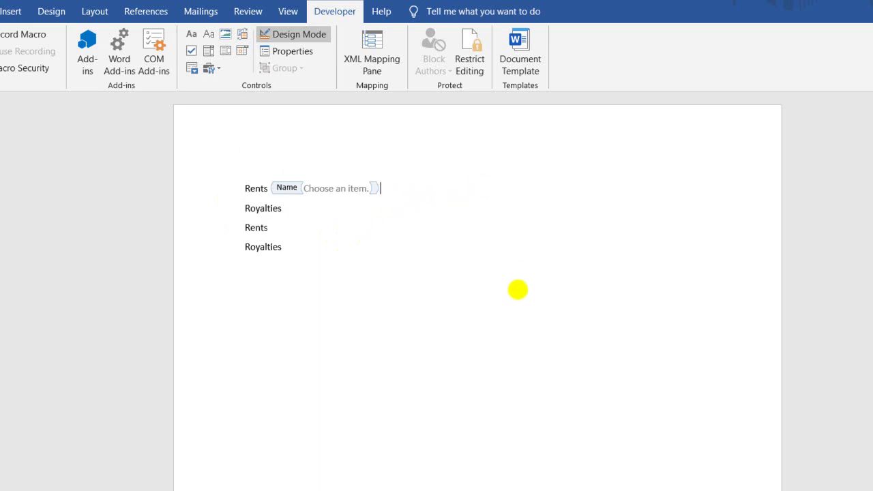
pyautogui.click(358, 190)
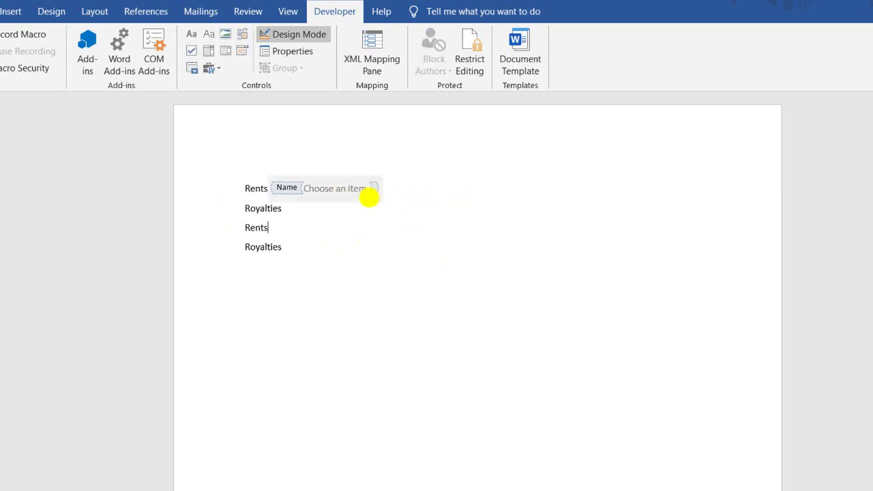
pyautogui.click(280, 189)
pyautogui.click(378, 237)
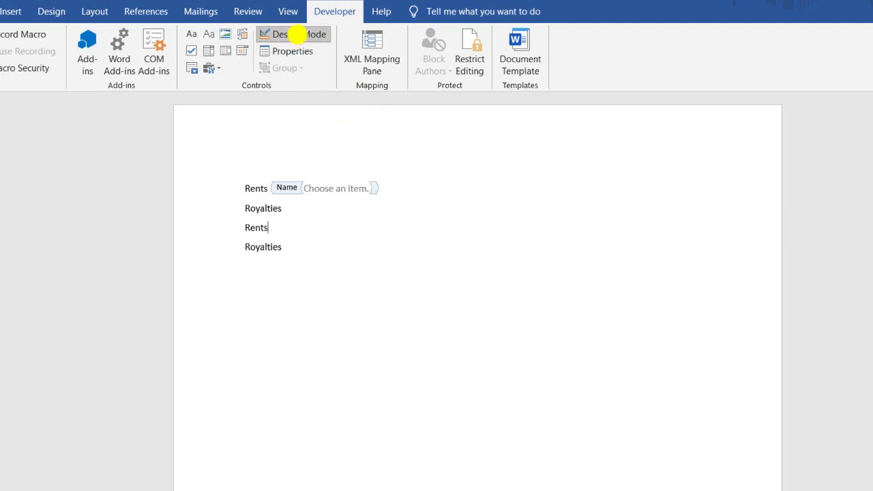
pyautogui.click(300, 35)
# Step: Test the Name drop-down by choosing Rents, Royalties, Min, then Average
pyautogui.click(299, 192)
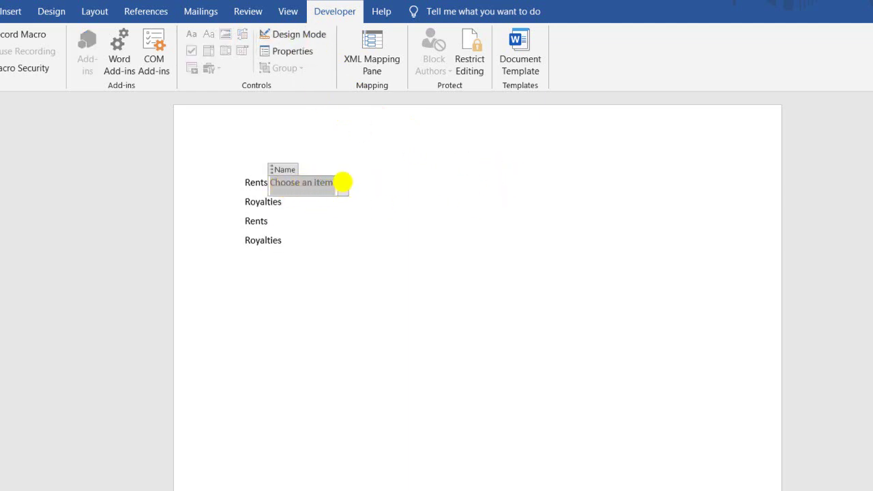
pyautogui.click(343, 187)
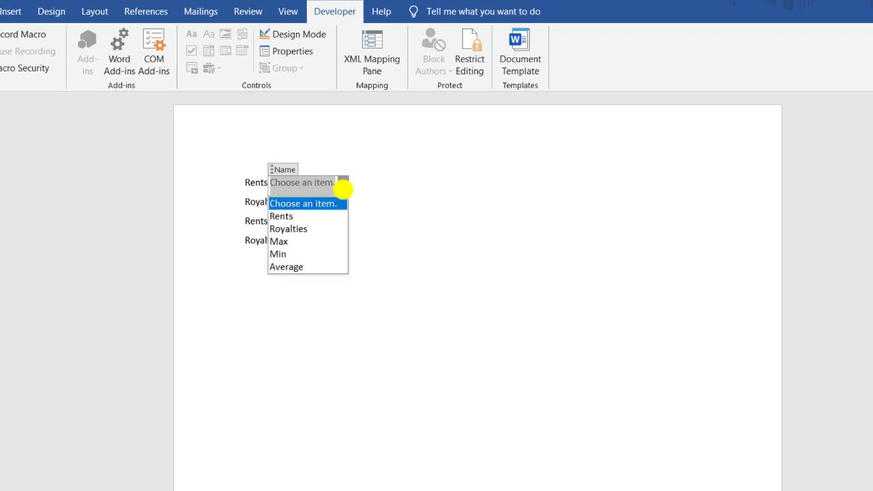
pyautogui.click(305, 215)
pyautogui.click(301, 183)
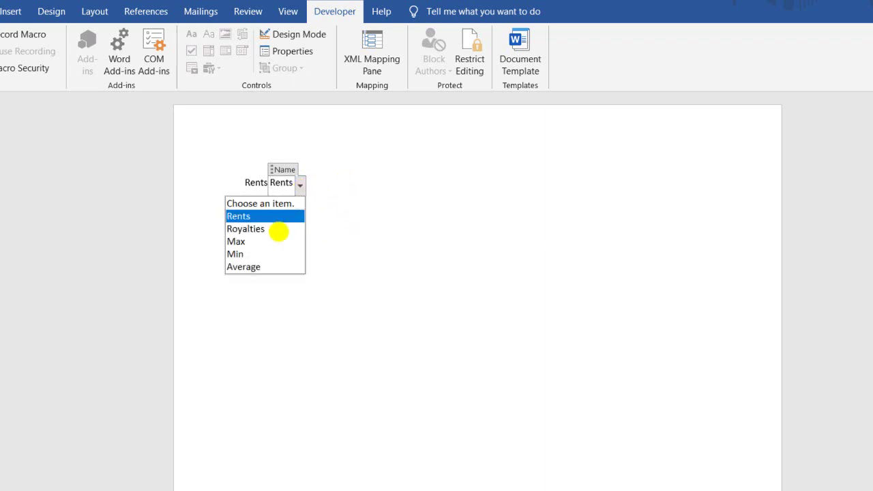
pyautogui.click(250, 228)
pyautogui.click(315, 185)
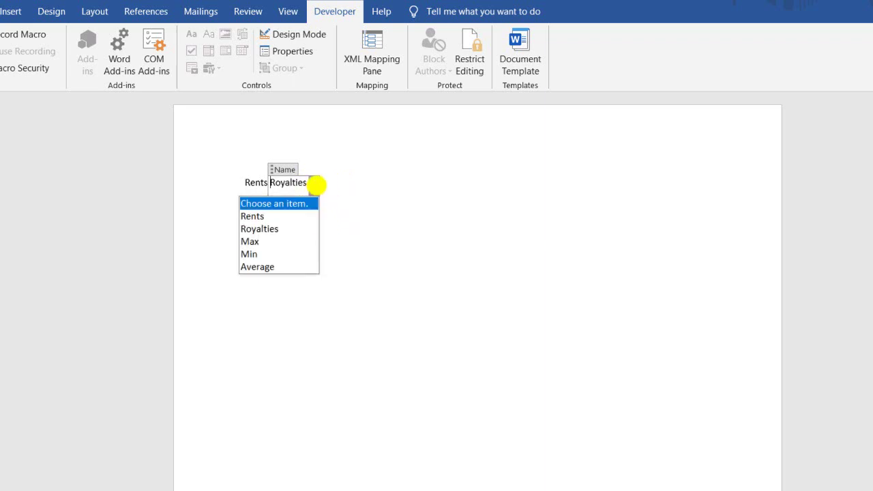
pyautogui.click(263, 253)
pyautogui.click(300, 188)
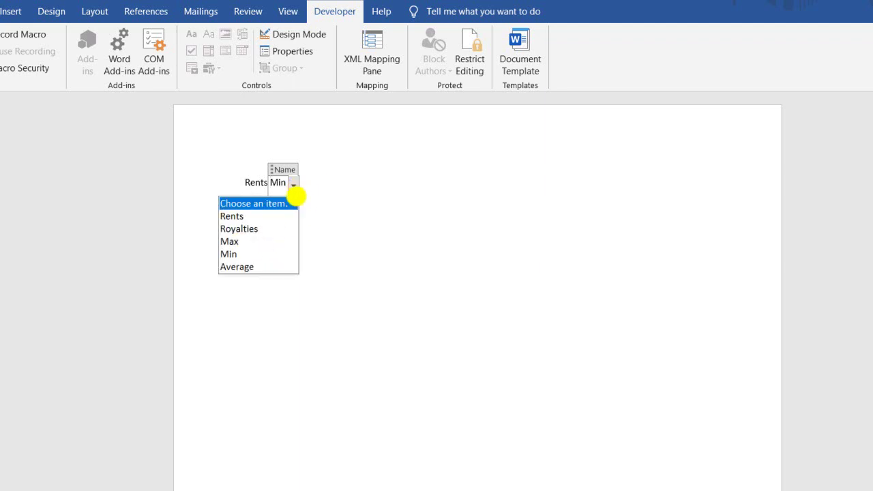
pyautogui.click(240, 269)
pyautogui.click(393, 258)
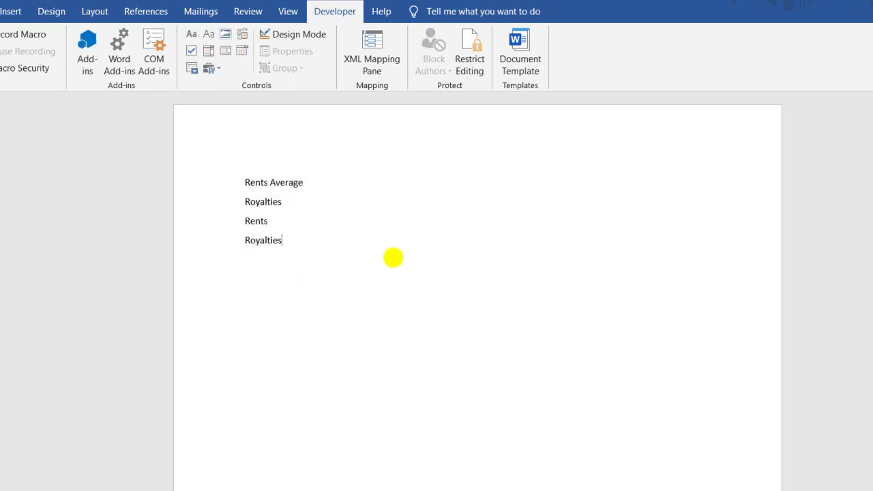
# Step: Choose Royalties, then Rents again, leaving Rents selected in the drop-down
pyautogui.click(305, 183)
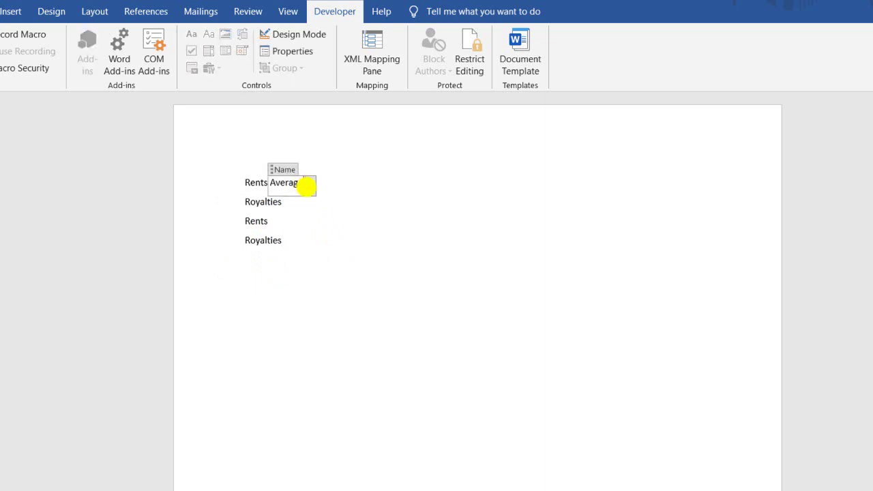
pyautogui.click(310, 184)
pyautogui.click(293, 228)
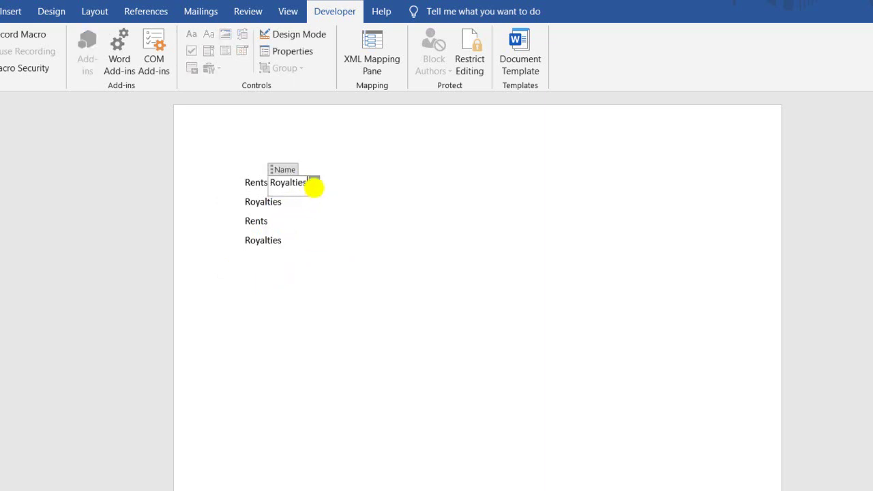
pyautogui.click(313, 186)
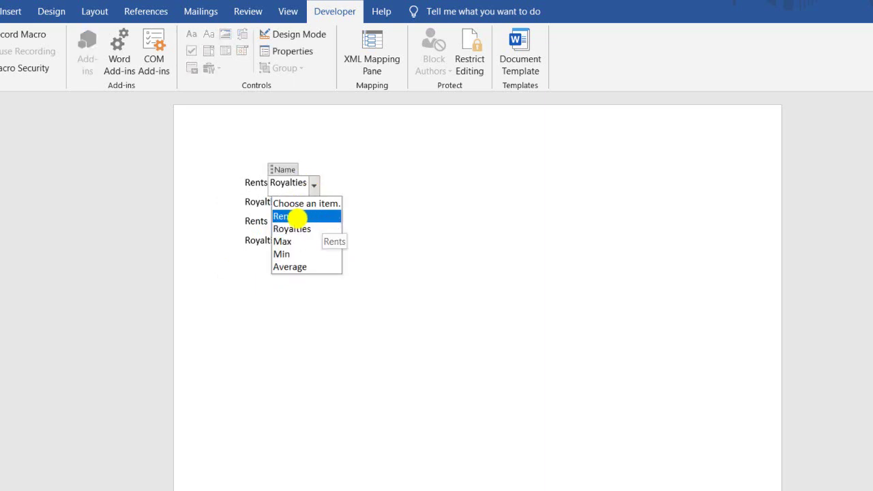
pyautogui.click(300, 215)
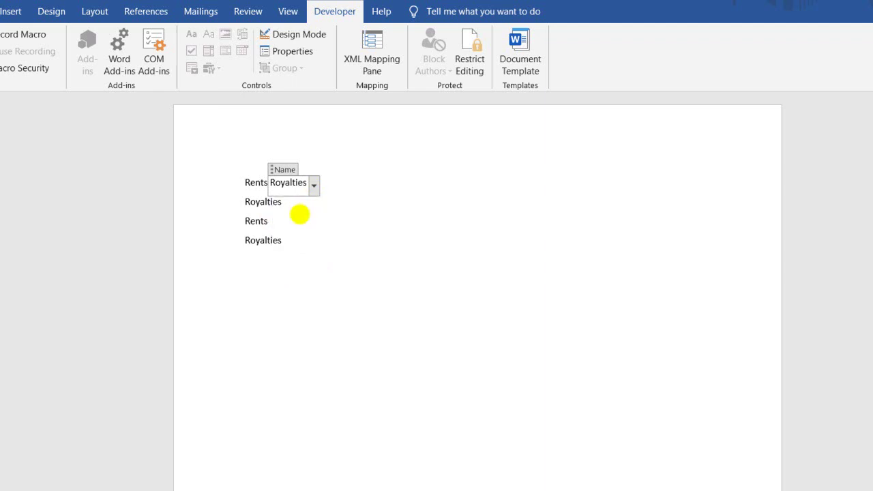
pyautogui.click(300, 184)
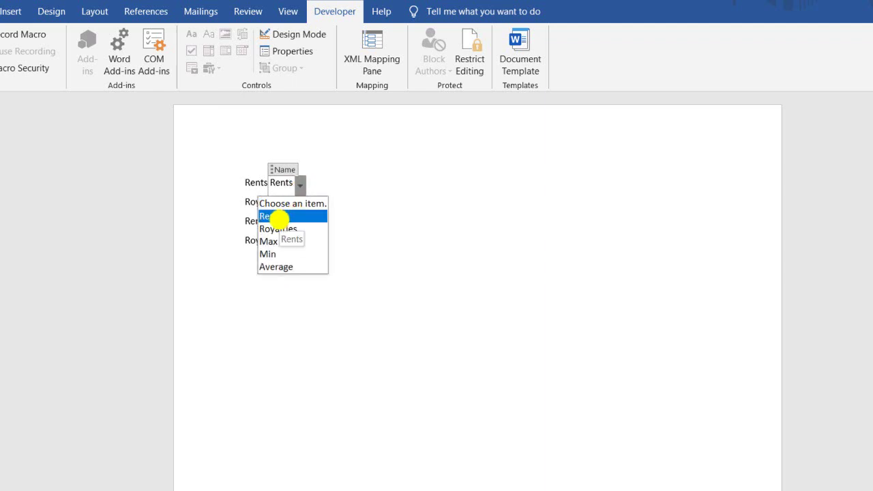
pyautogui.click(280, 215)
# Step: Confirm the drop-down still shows Rents, then switch Design Mode back on
pyautogui.doubleClick(286, 184)
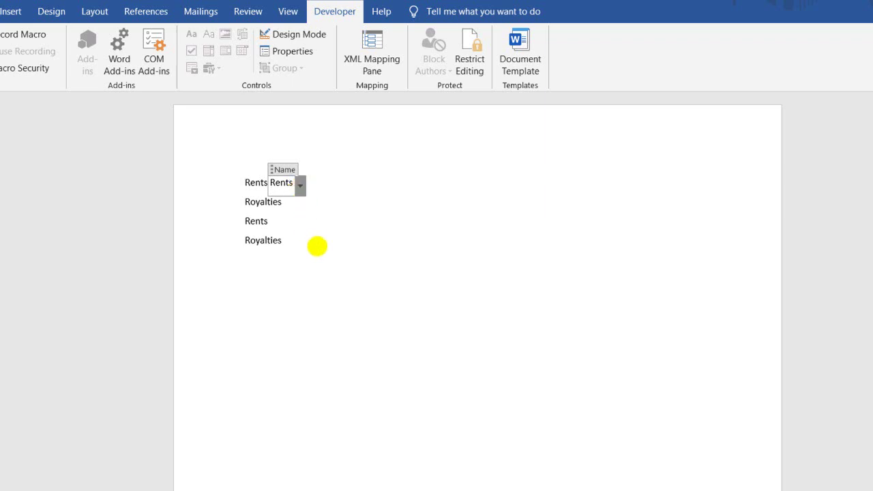
pyautogui.click(315, 244)
pyautogui.click(285, 183)
pyautogui.click(301, 184)
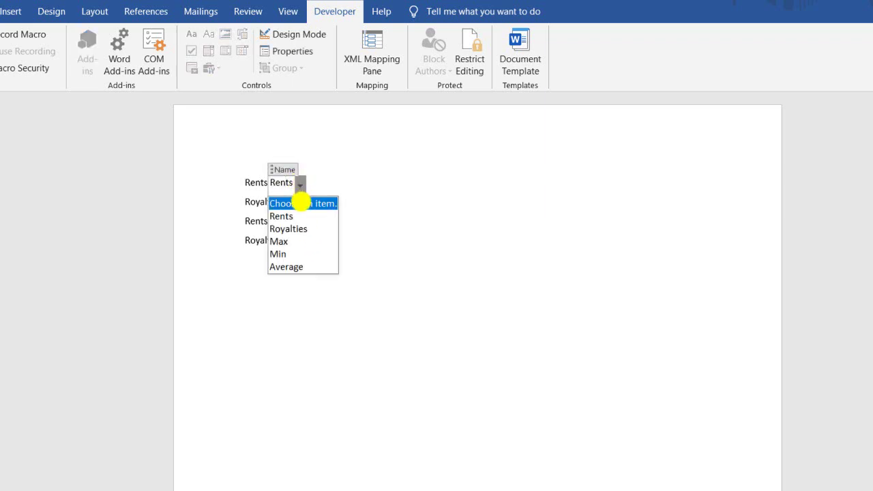
pyautogui.click(287, 221)
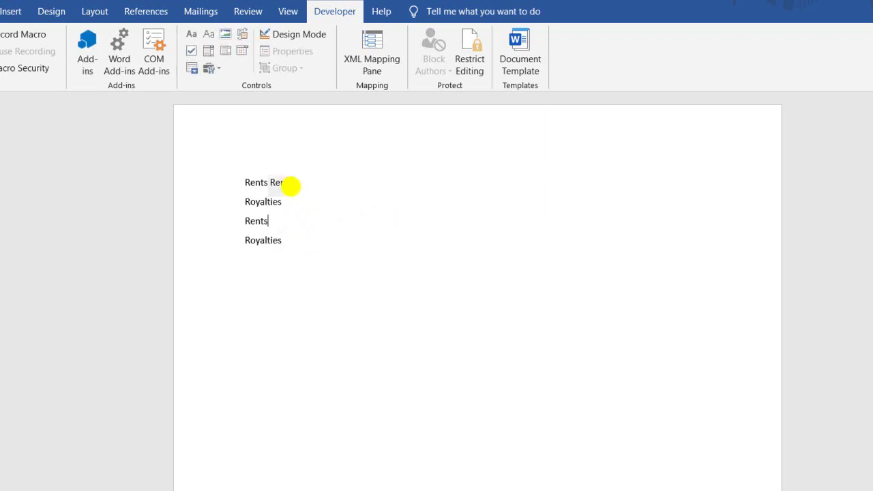
pyautogui.click(290, 184)
pyautogui.click(315, 246)
pyautogui.click(293, 181)
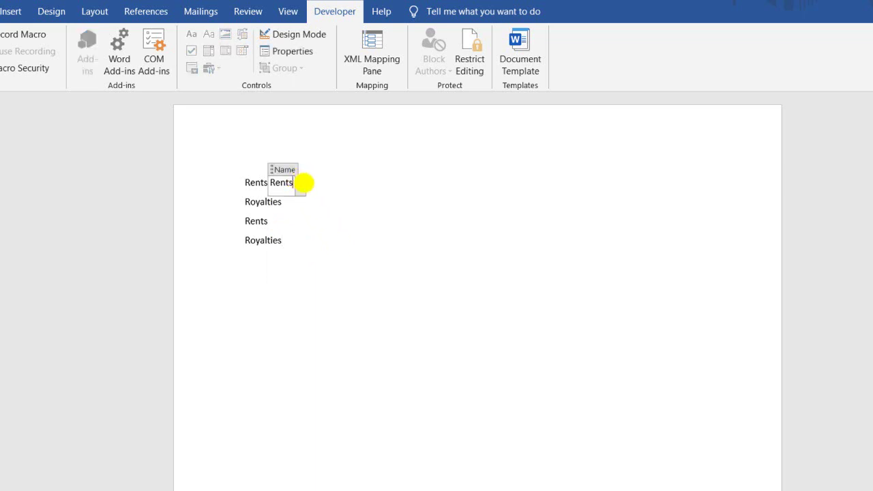
pyautogui.click(301, 184)
pyautogui.click(286, 181)
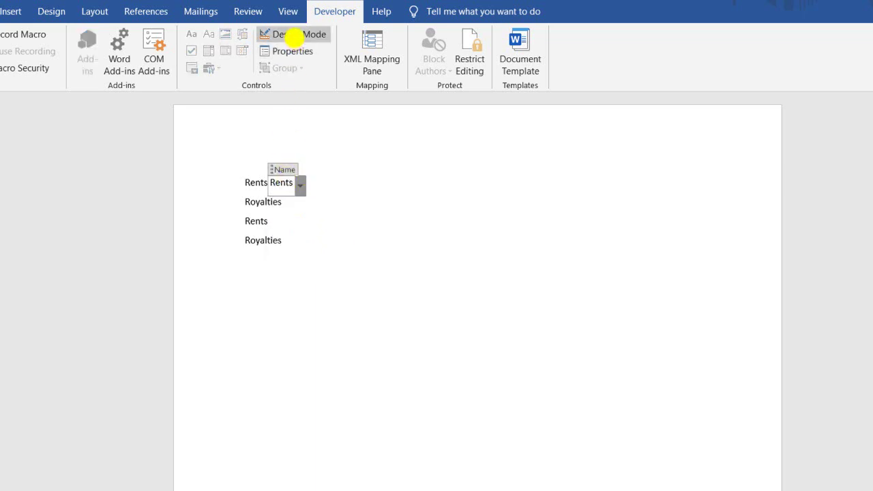
pyautogui.click(292, 34)
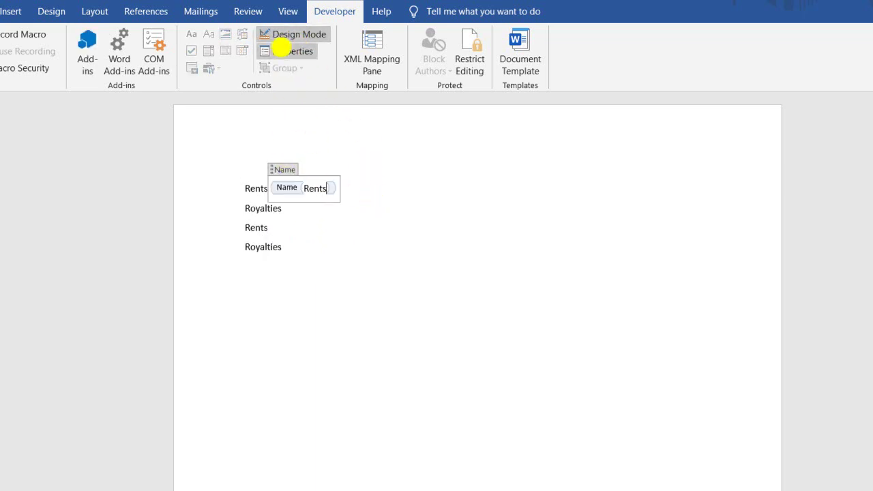
# Step: In the control's properties, rename the Rents choice to Front office and apply
pyautogui.click(290, 51)
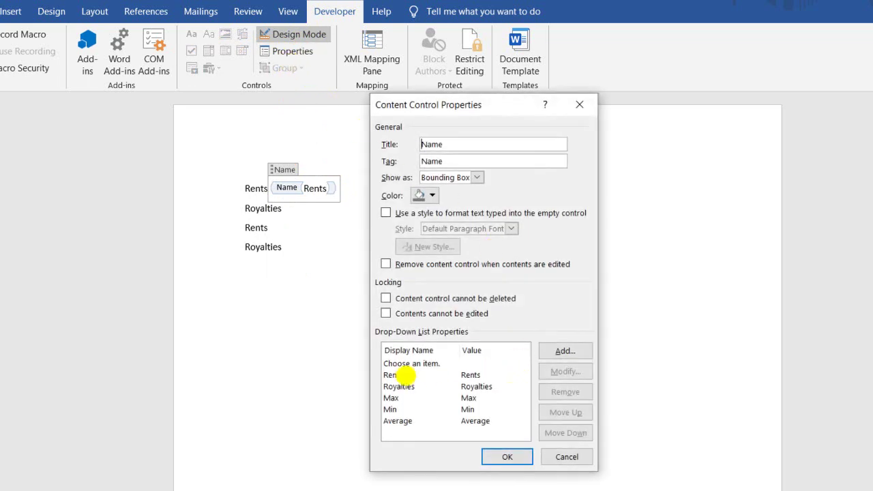
pyautogui.click(393, 375)
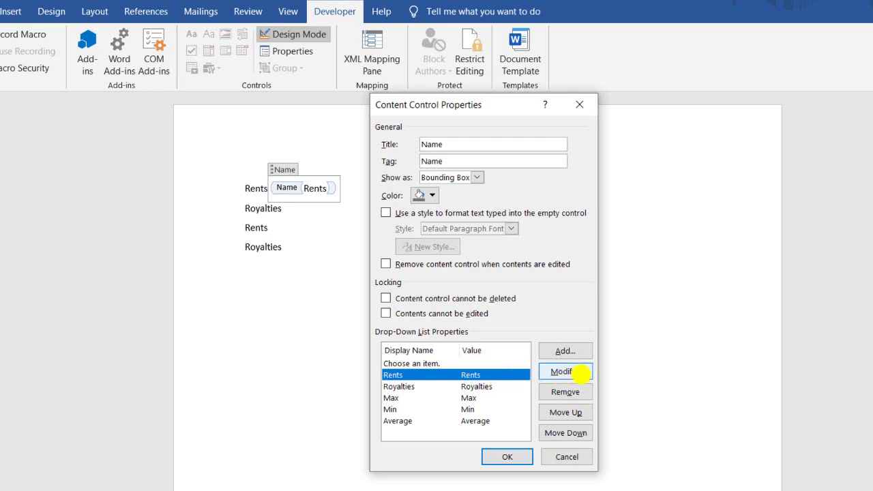
pyautogui.click(571, 372)
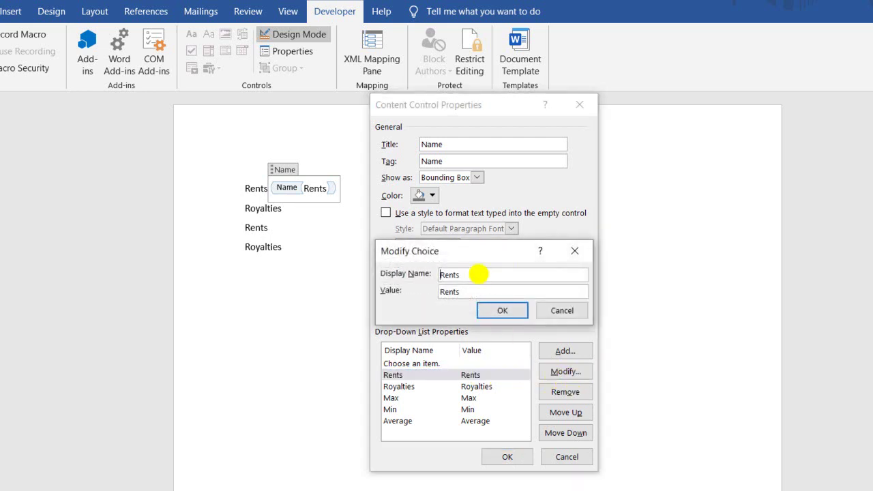
pyautogui.moveTo(478, 273); pyautogui.dragTo(346, 275)
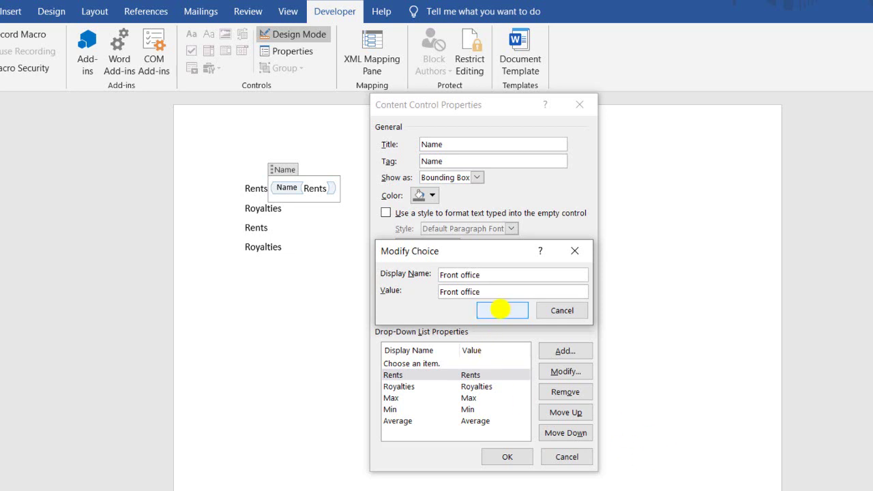
pyautogui.click(501, 311)
pyautogui.click(510, 457)
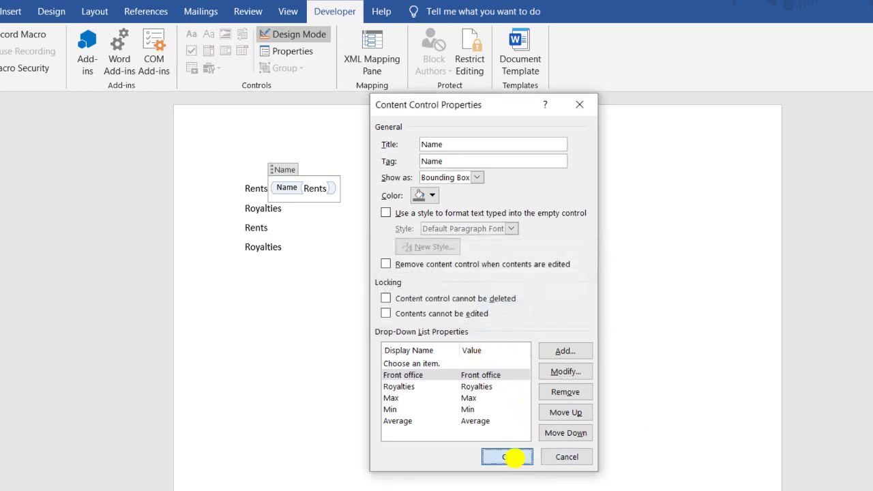
pyautogui.click(308, 268)
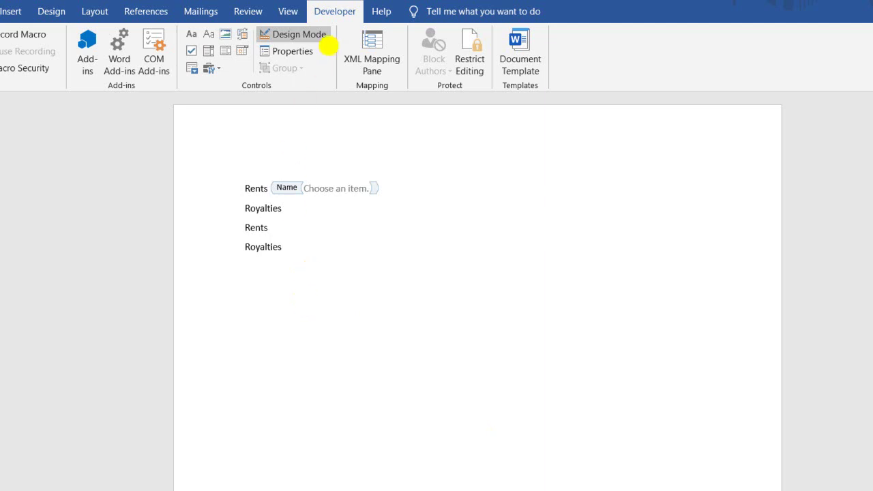
# Step: Leave design mode and pick Front office from the Rents drop-down list
pyautogui.click(317, 35)
pyautogui.click(316, 182)
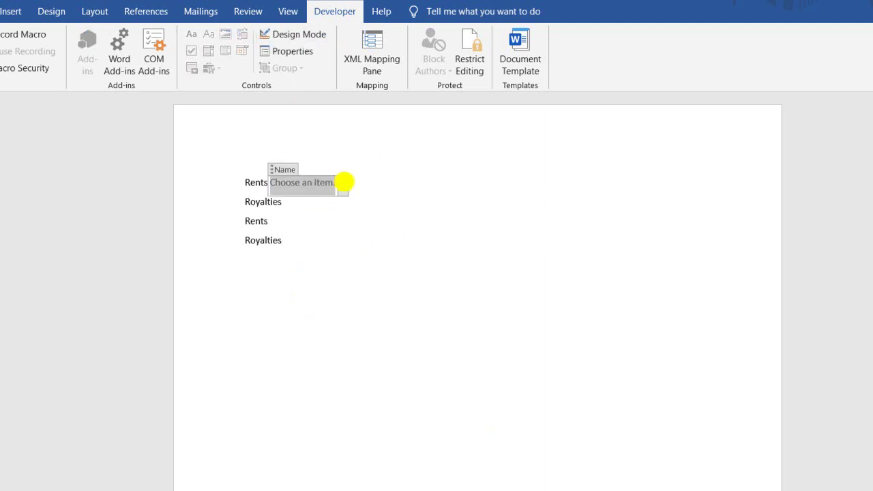
pyautogui.click(343, 184)
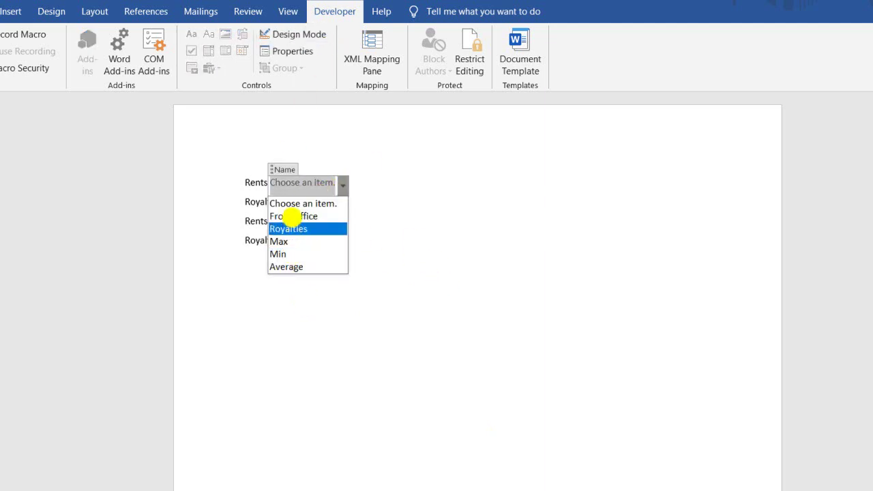
pyautogui.click(293, 216)
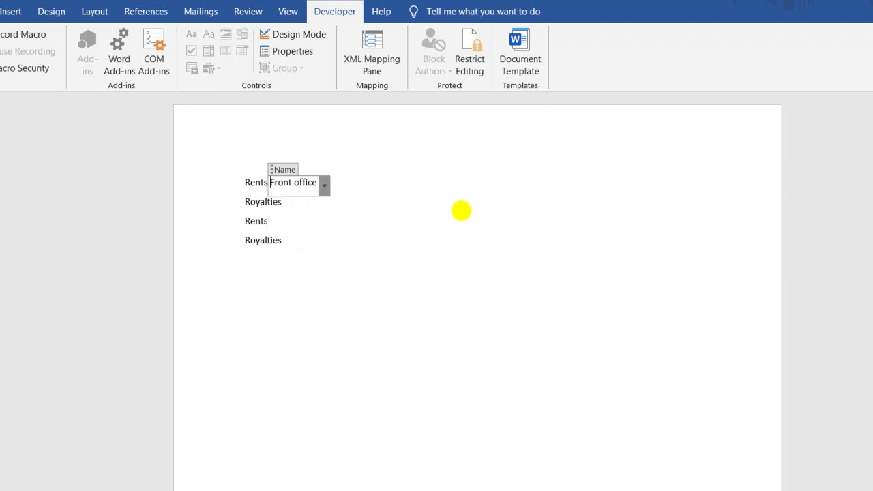
pyautogui.click(330, 204)
# Step: Change the Rents drop-down selection from Front office to Average
pyautogui.click(293, 182)
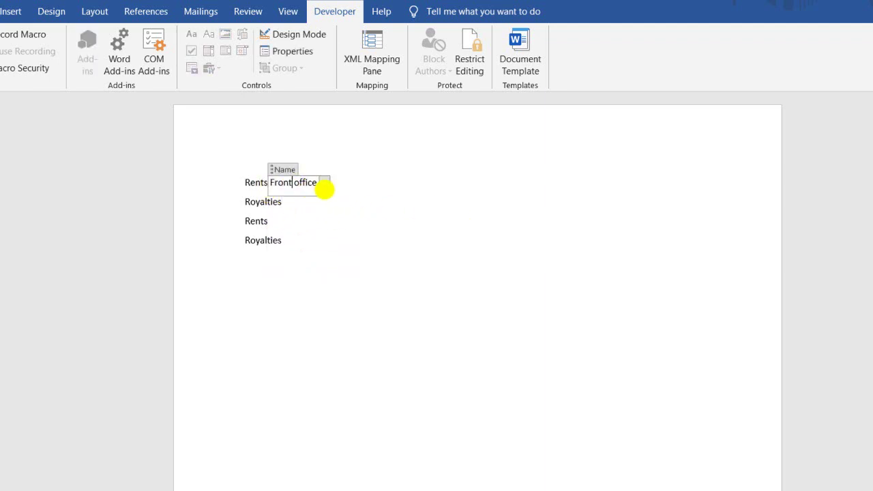
pyautogui.click(323, 184)
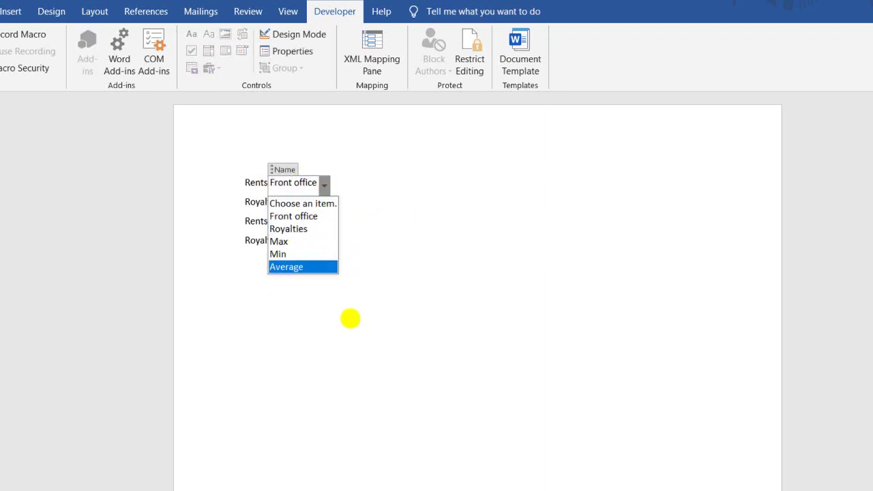
pyautogui.click(349, 318)
pyautogui.click(324, 185)
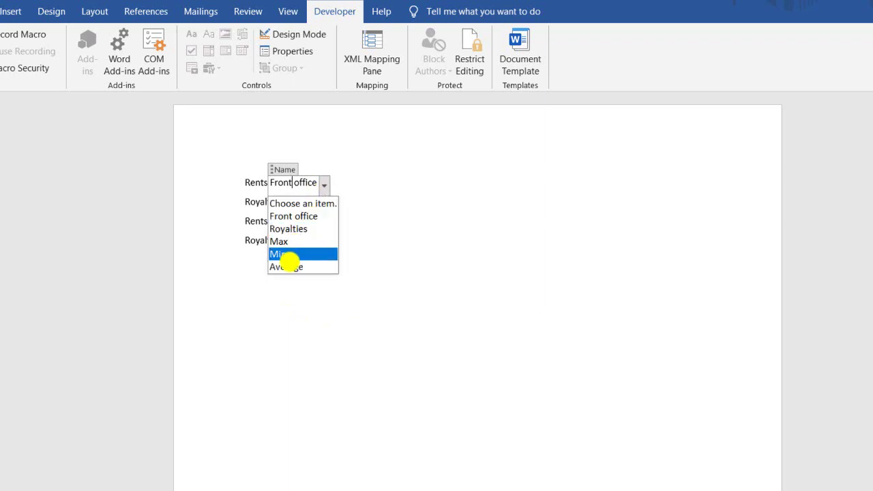
pyautogui.click(292, 266)
pyautogui.click(291, 272)
# Step: Switch the Rents drop-down back from Average to Front office
pyautogui.click(234, 197)
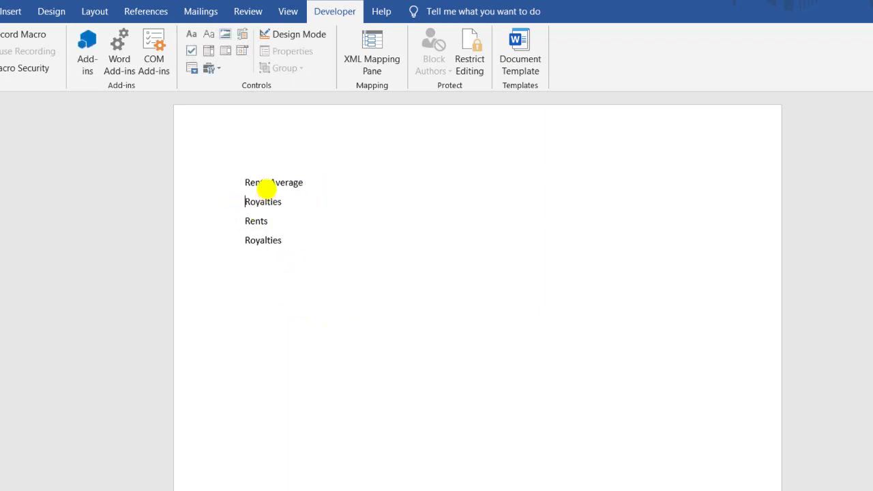
pyautogui.moveTo(266, 182); pyautogui.dragTo(307, 183)
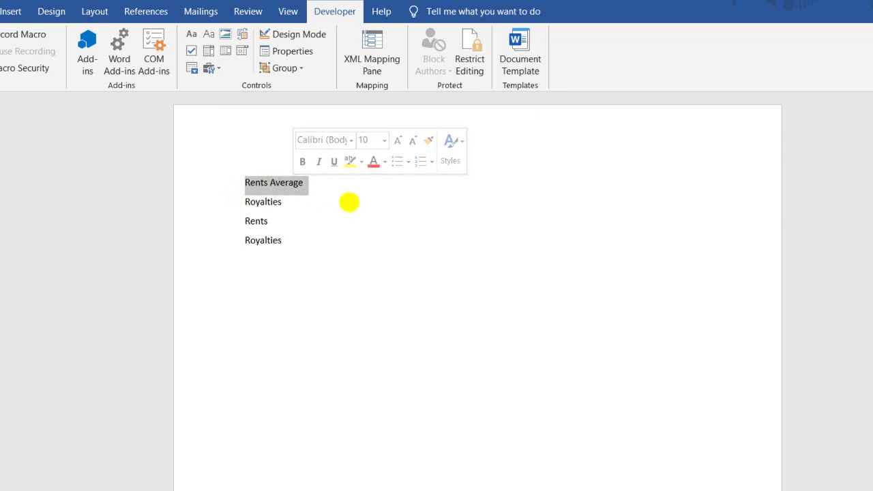
pyautogui.click(349, 210)
pyautogui.click(280, 182)
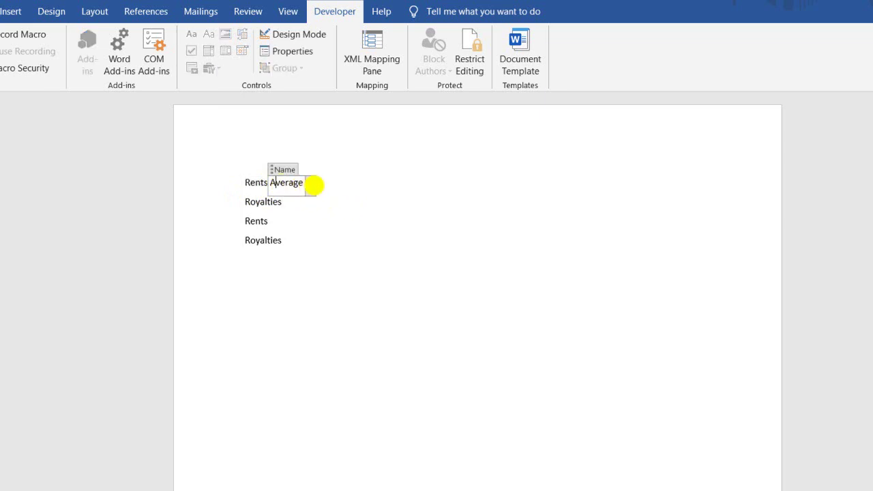
pyautogui.click(314, 184)
pyautogui.click(295, 216)
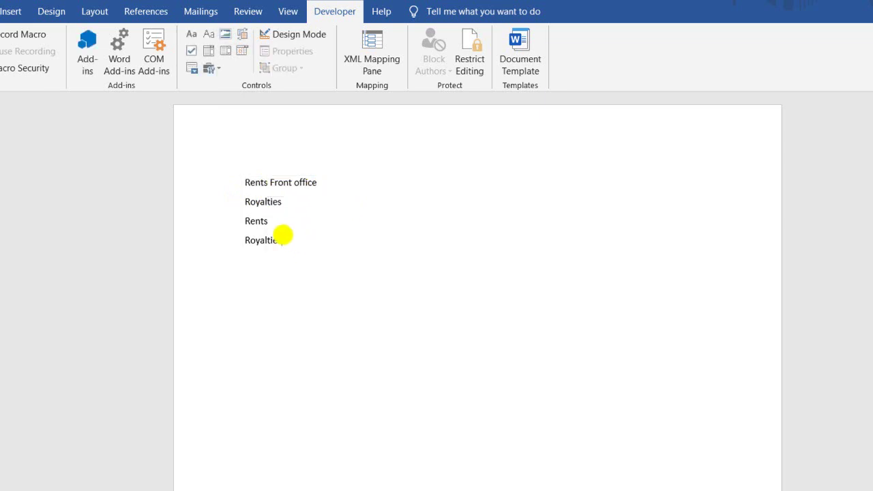
pyautogui.click(264, 228)
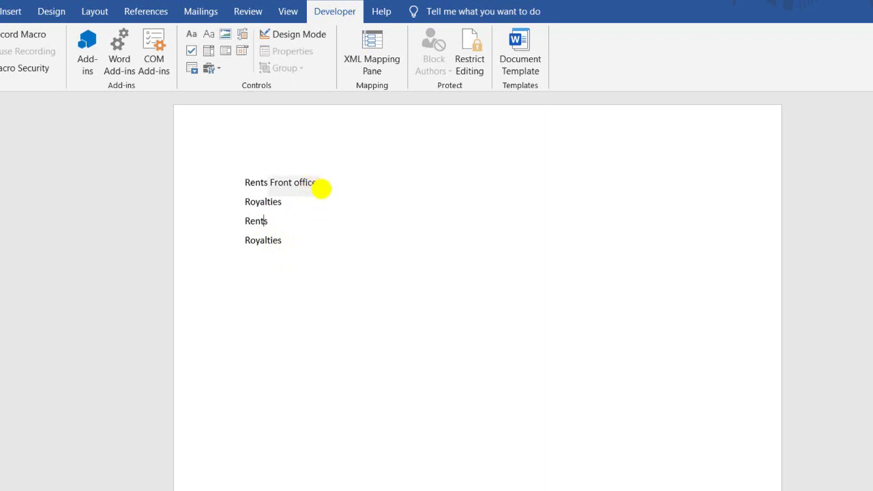
# Step: Choose Min in the Rents drop-down list
pyautogui.click(322, 183)
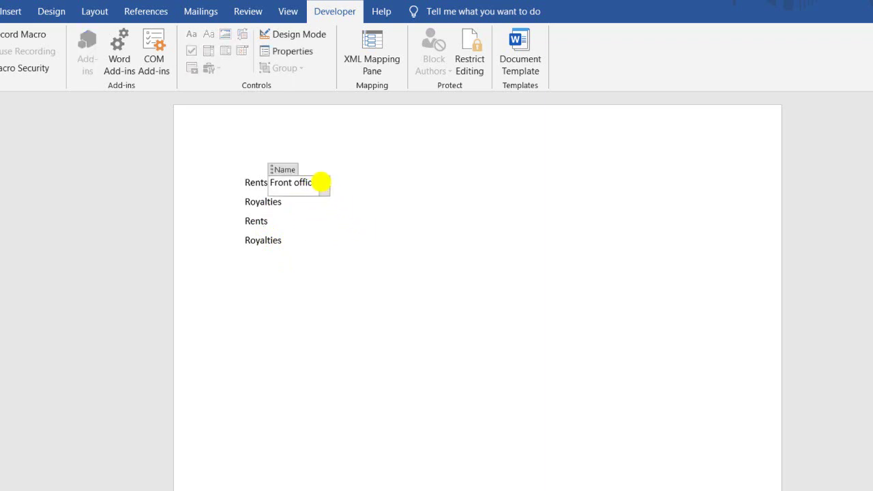
pyautogui.click(322, 183)
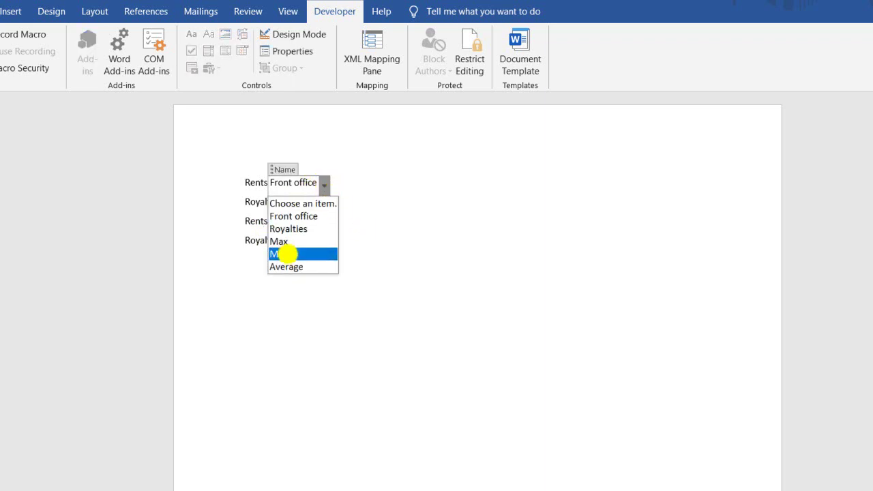
pyautogui.click(293, 254)
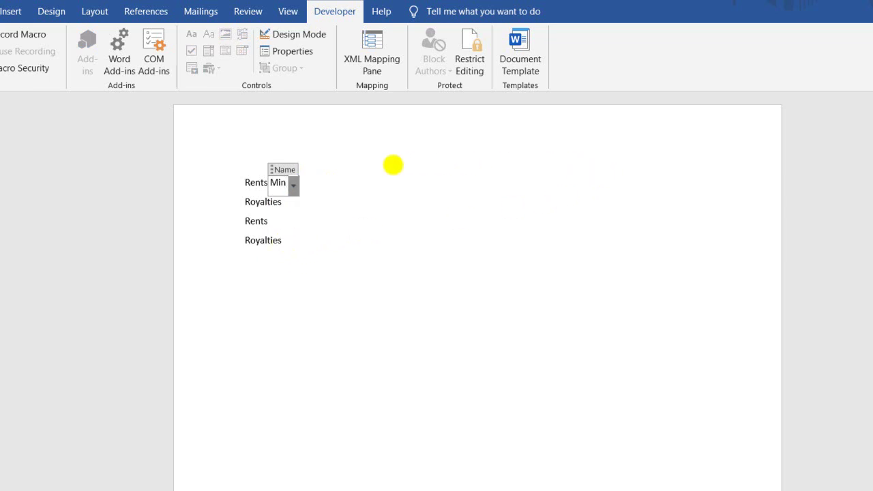